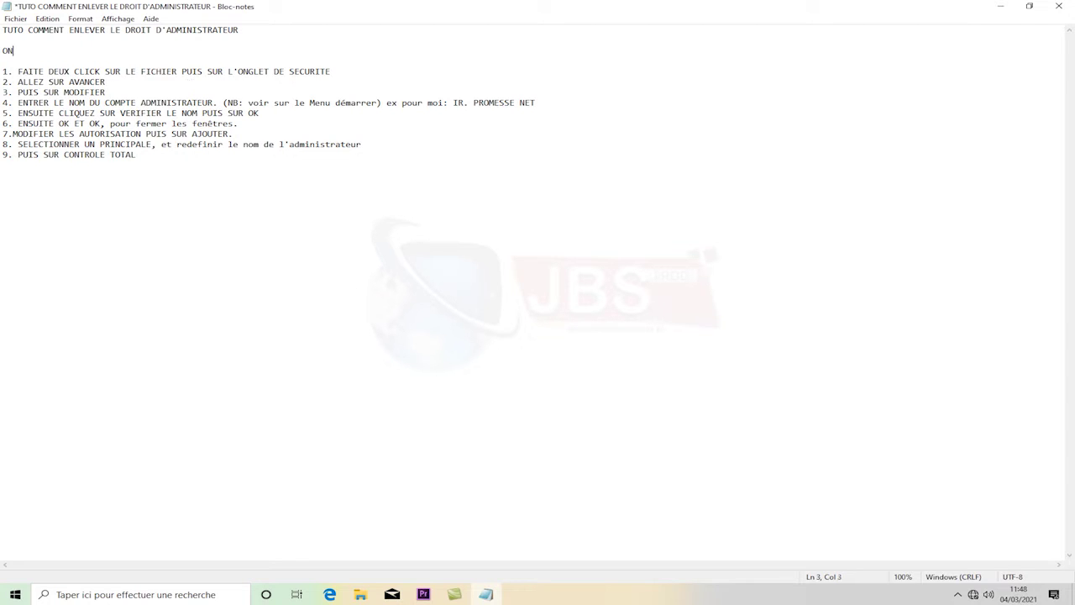
# Complete the note's intro line as "ON COMMENCE PAR UN DOSSIER ENSUITE PAR UN FICHIER AU CHOIX" and briefly highlight instruction 1.
pyautogui.write('MENCE PAR UN DOSSIER')
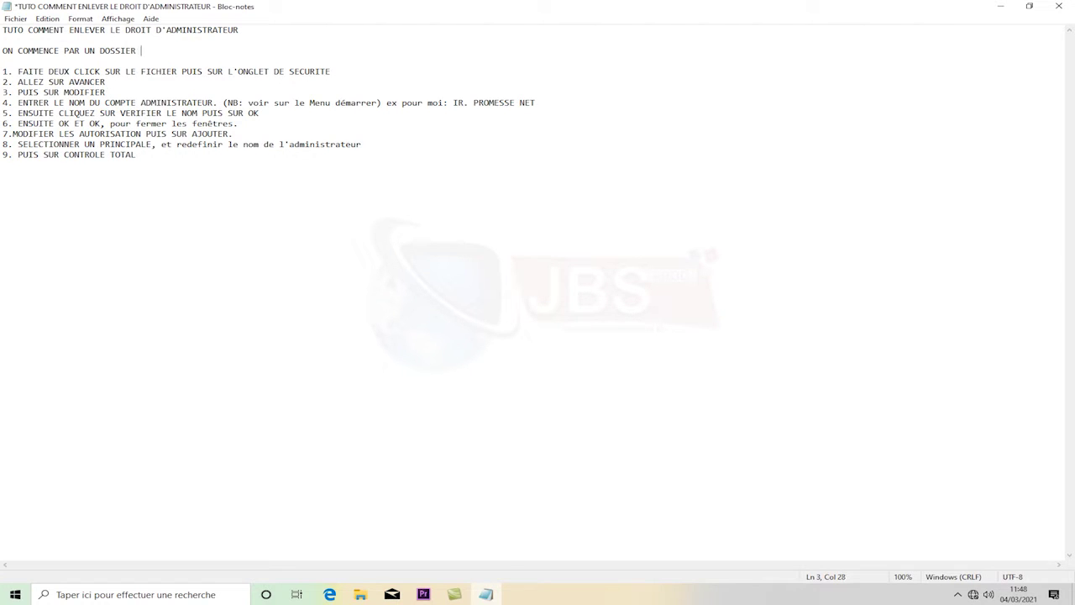
pyautogui.write(' ENSU')
pyautogui.write('R UN FICHIER AU CHOIX')
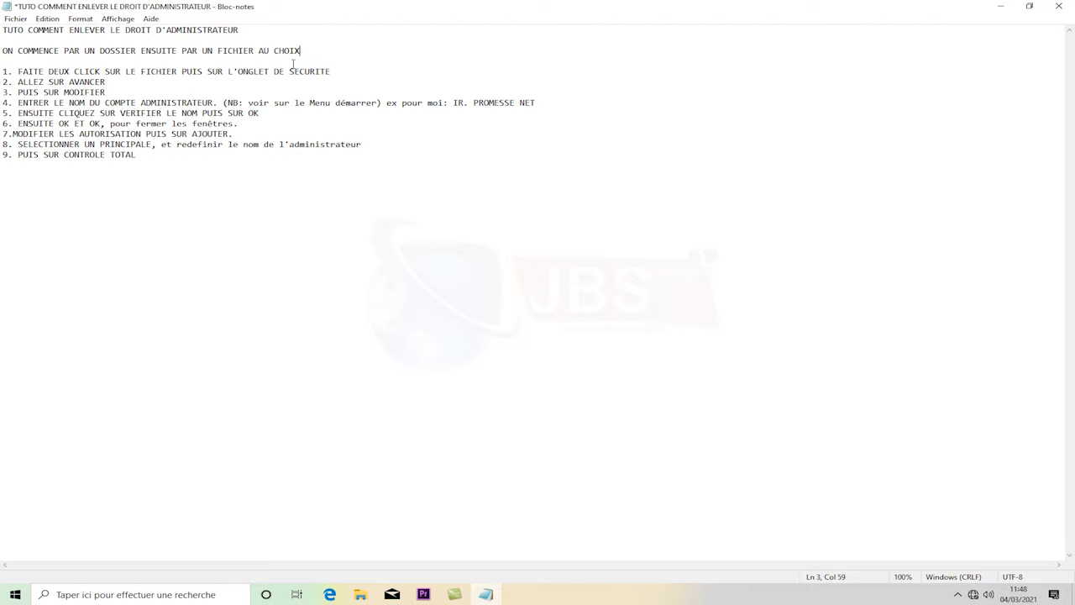
pyautogui.moveTo(345, 73); pyautogui.dragTo(3, 73)
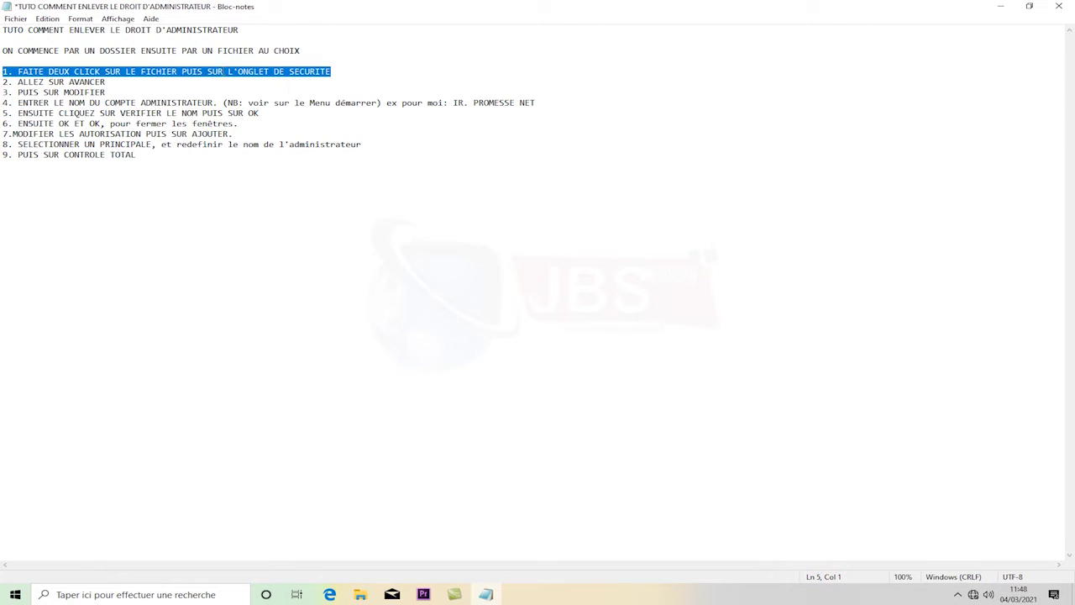
pyautogui.click(415, 456)
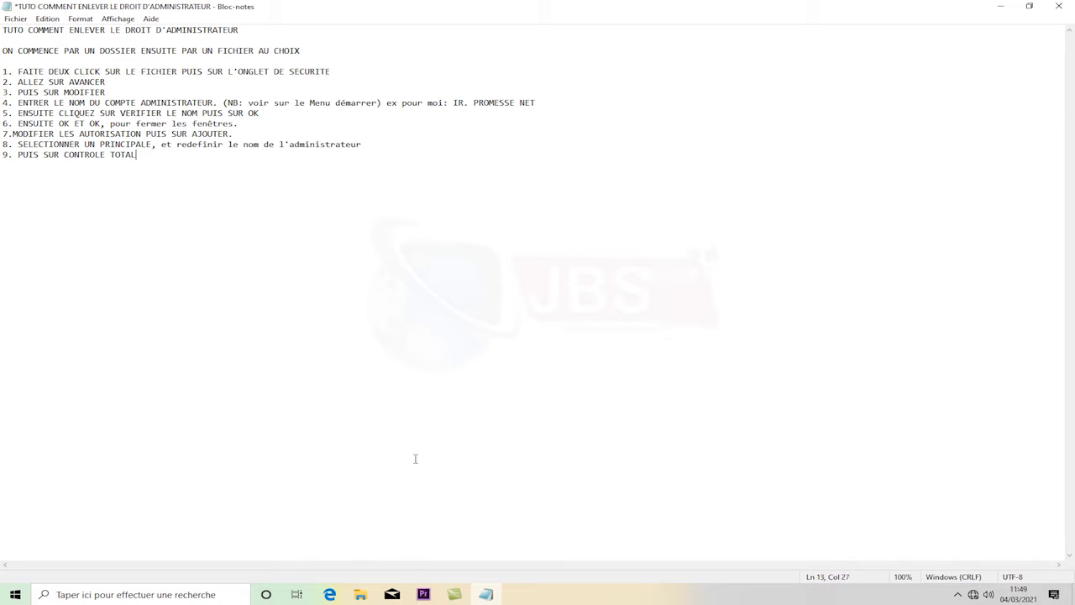
# Switch to File Explorer and try to open the Gospel pdf folder in ANGLAIS VIDEO by requesting permanent access.
pyautogui.click(362, 596)
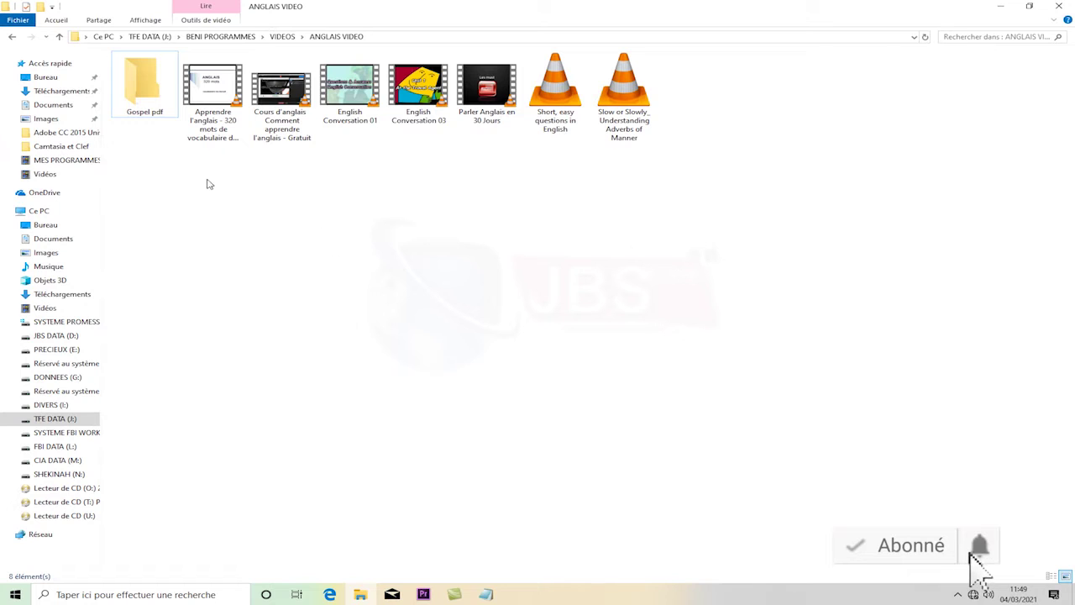
pyautogui.doubleClick(159, 82)
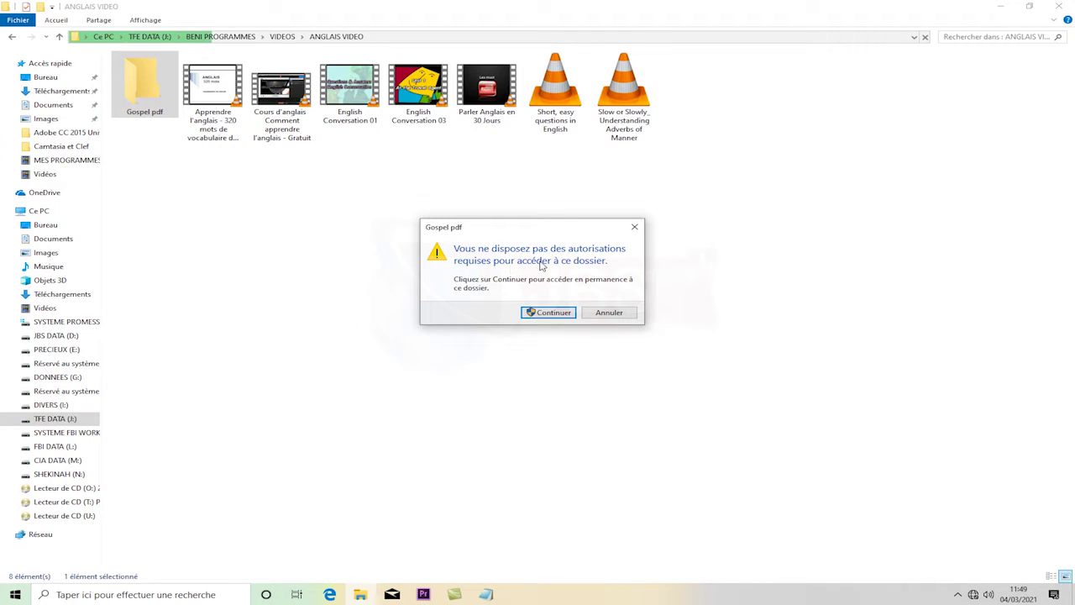
pyautogui.click(557, 311)
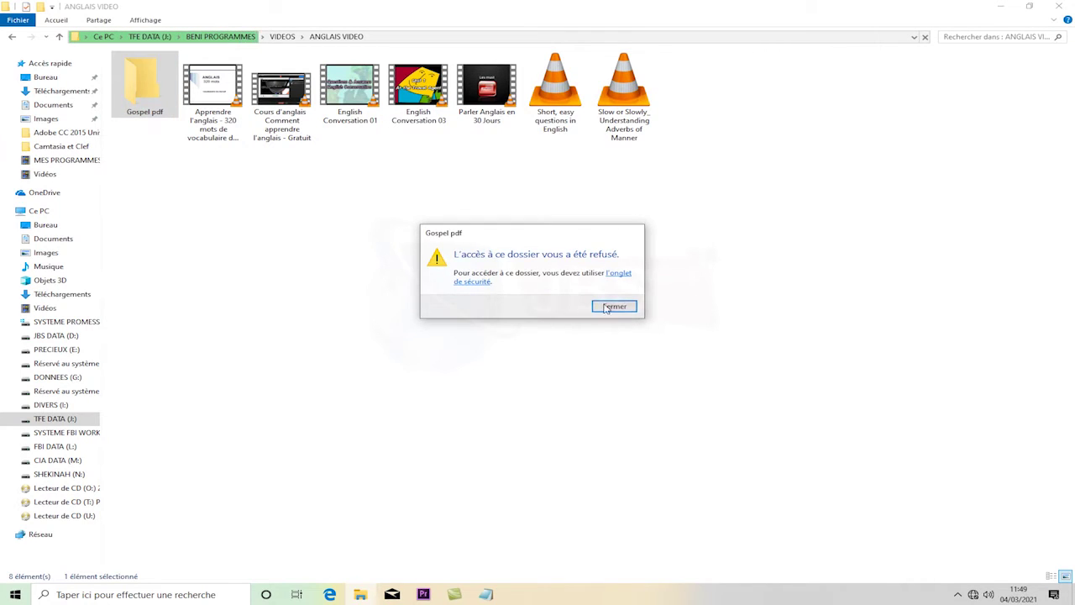
pyautogui.click(612, 307)
# Request access to the Gospel pdf folder again and open its security properties from the access warning.
pyautogui.doubleClick(140, 103)
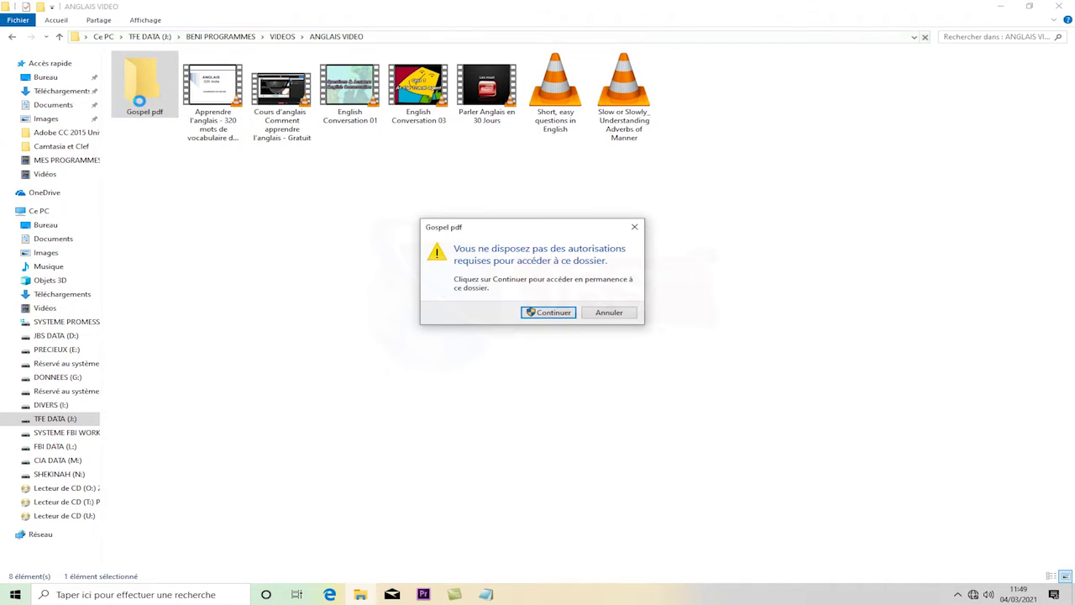
pyautogui.click(544, 314)
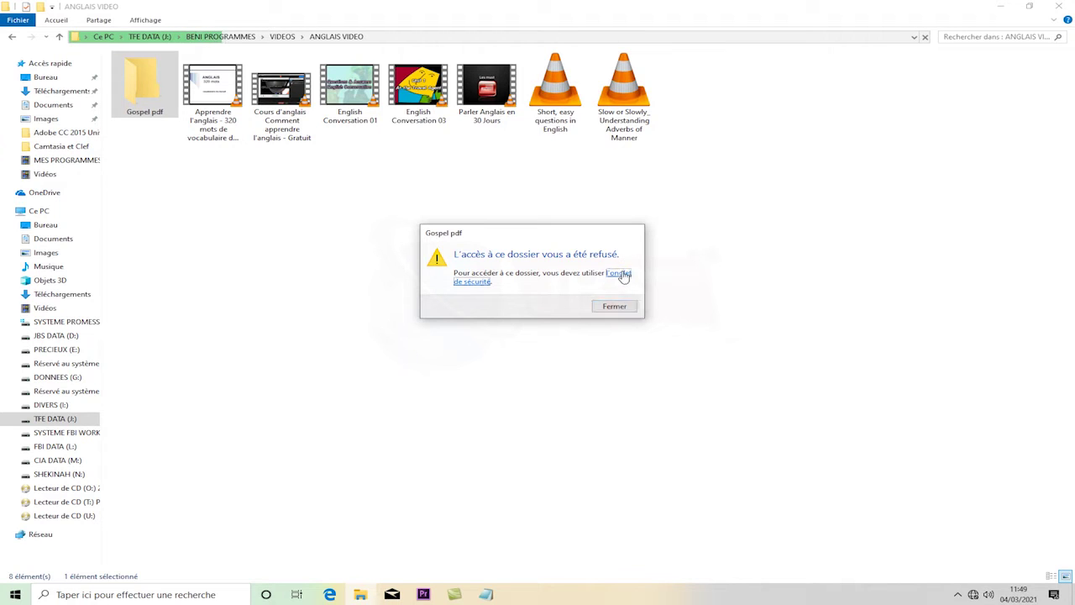
pyautogui.click(623, 277)
pyautogui.moveTo(763, 283); pyautogui.dragTo(601, 178)
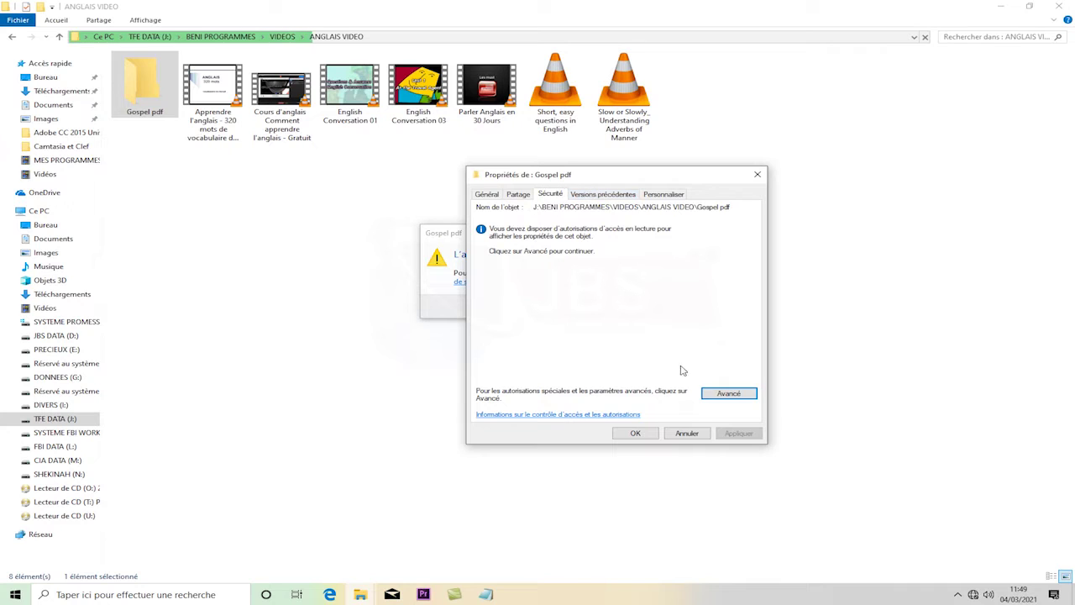
# Highlight "ALLEZ SUR AVANCER" in the Notepad instructions, and open Gospel pdf's advanced security settings with administrative permissions.
pyautogui.click(725, 396)
pyautogui.click(734, 395)
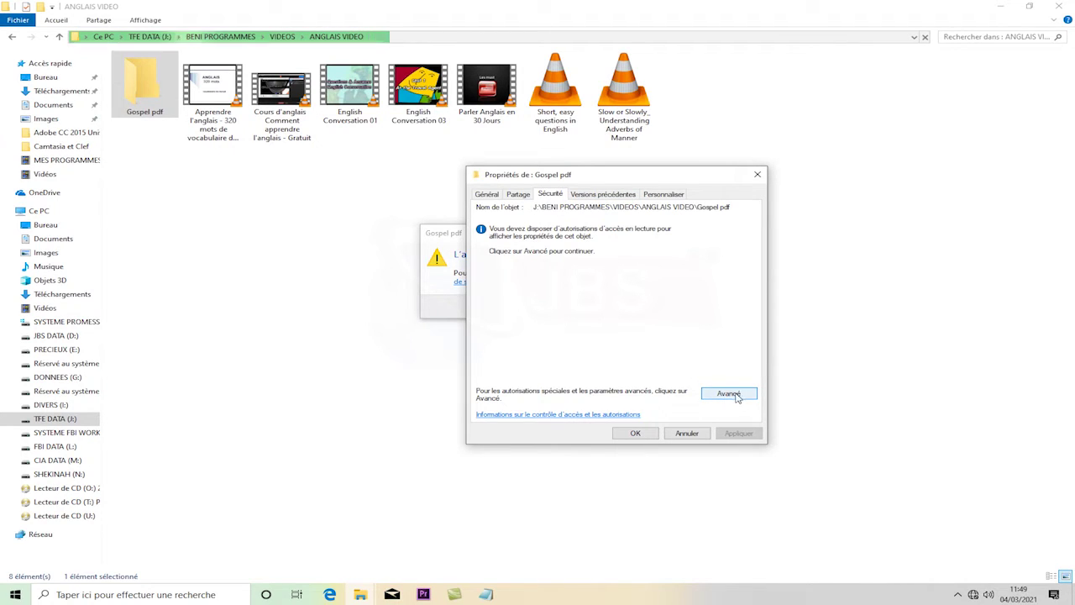
pyautogui.click(485, 594)
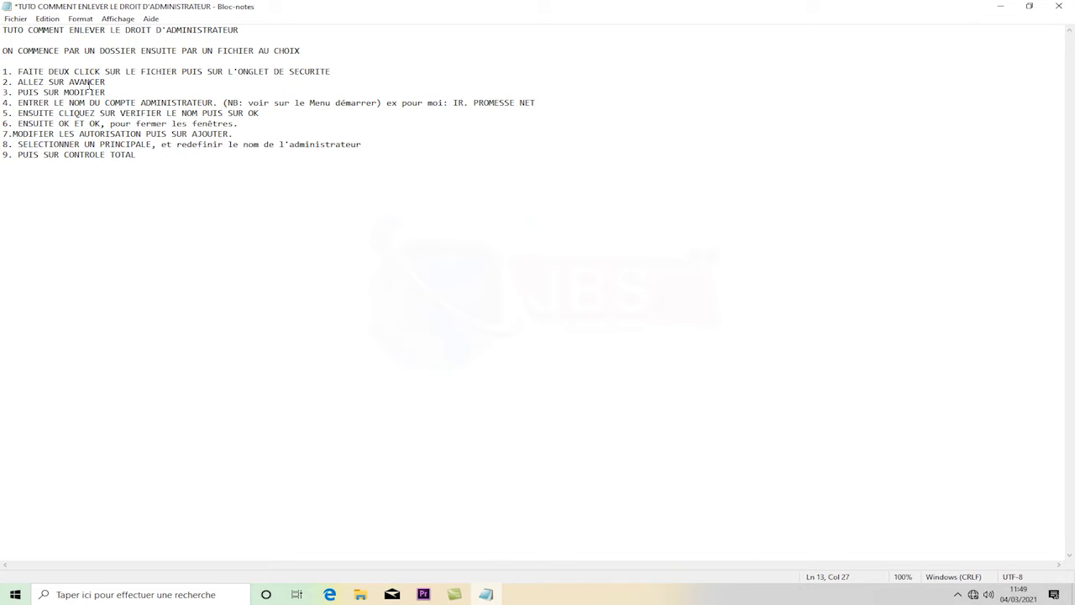
pyautogui.moveTo(109, 85); pyautogui.dragTo(28, 83)
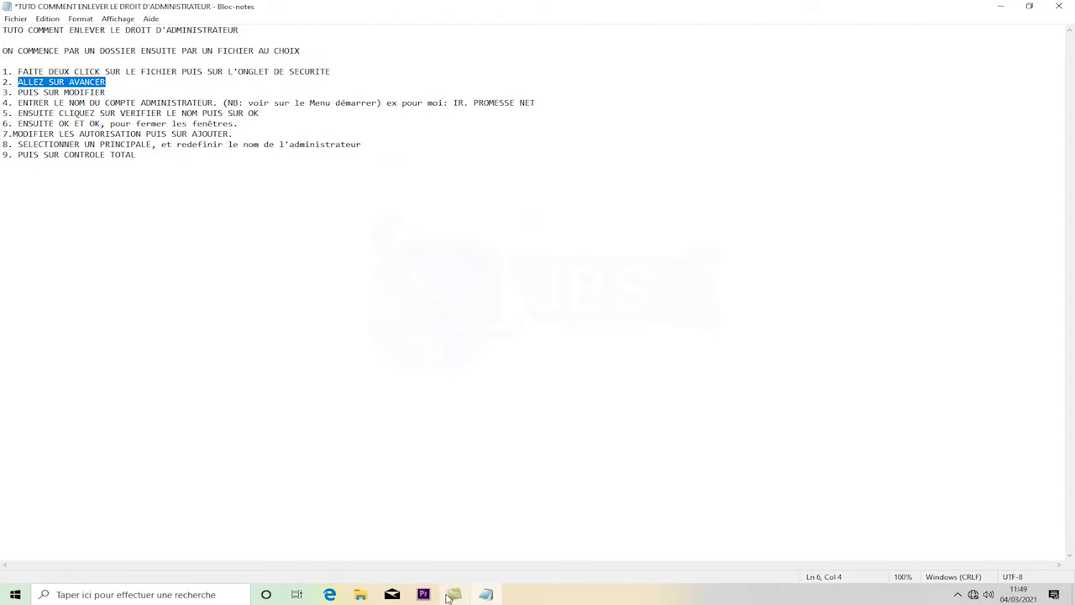
pyautogui.moveTo(360, 593)
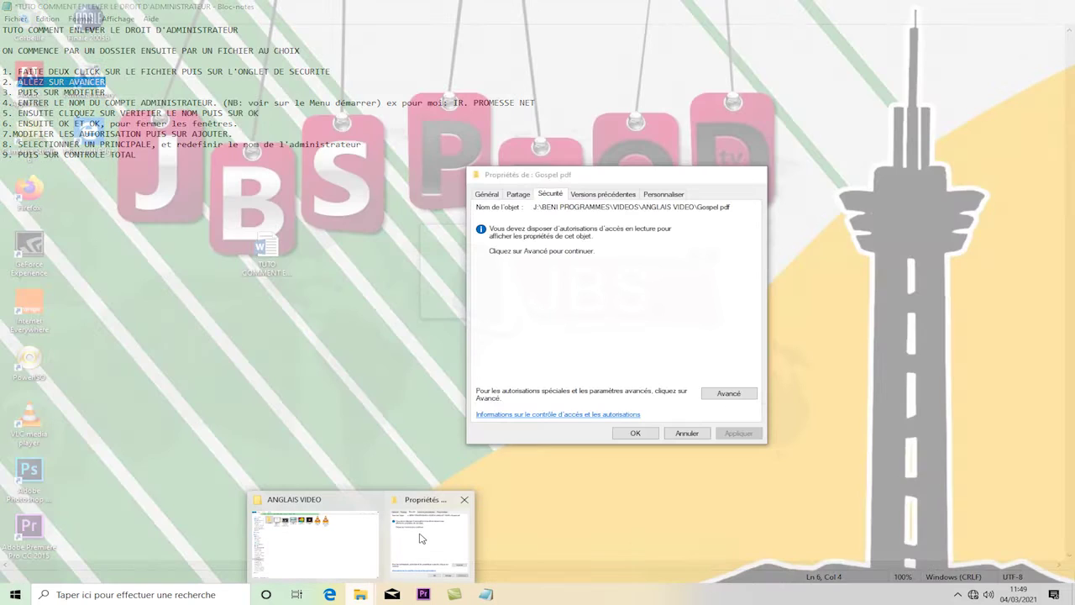
pyautogui.click(422, 539)
pyautogui.click(728, 393)
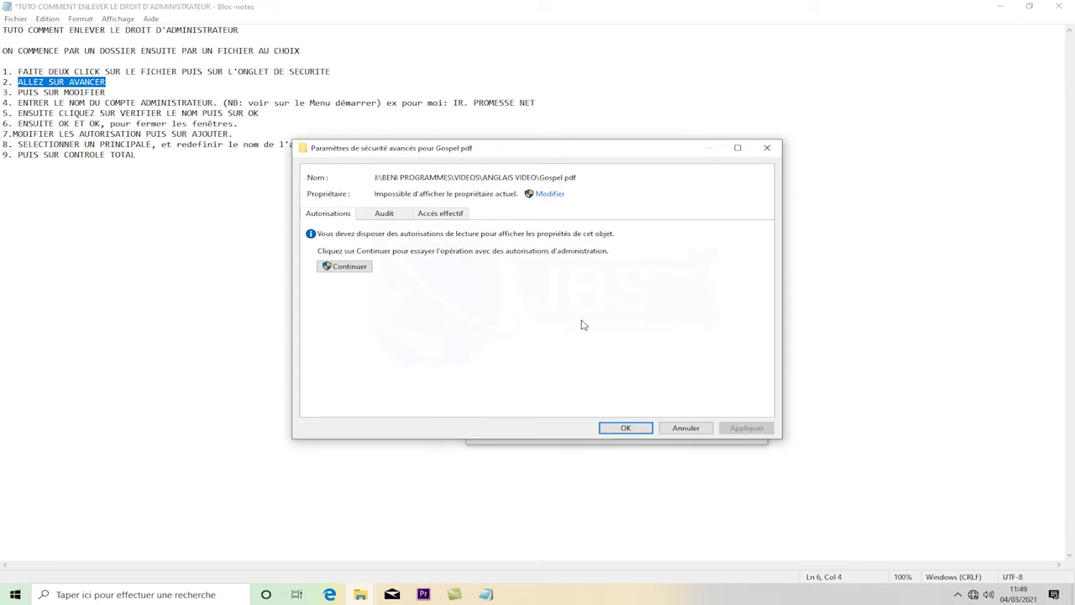
pyautogui.click(353, 267)
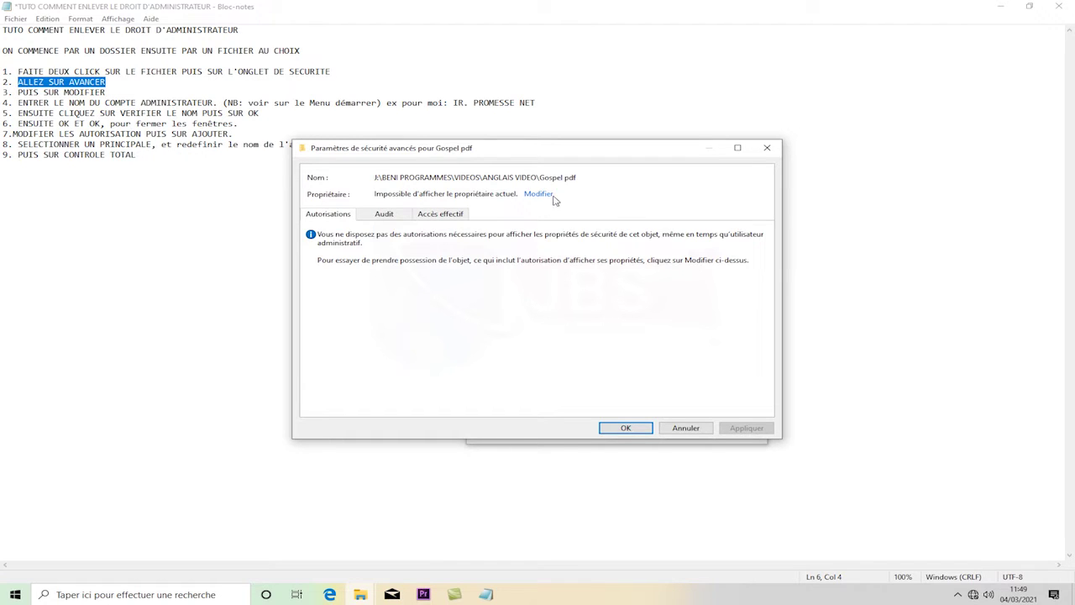
# Open the owner selection for the Gospel pdf folder and highlight instruction 4 about the administrator account name in Notepad.
pyautogui.click(542, 194)
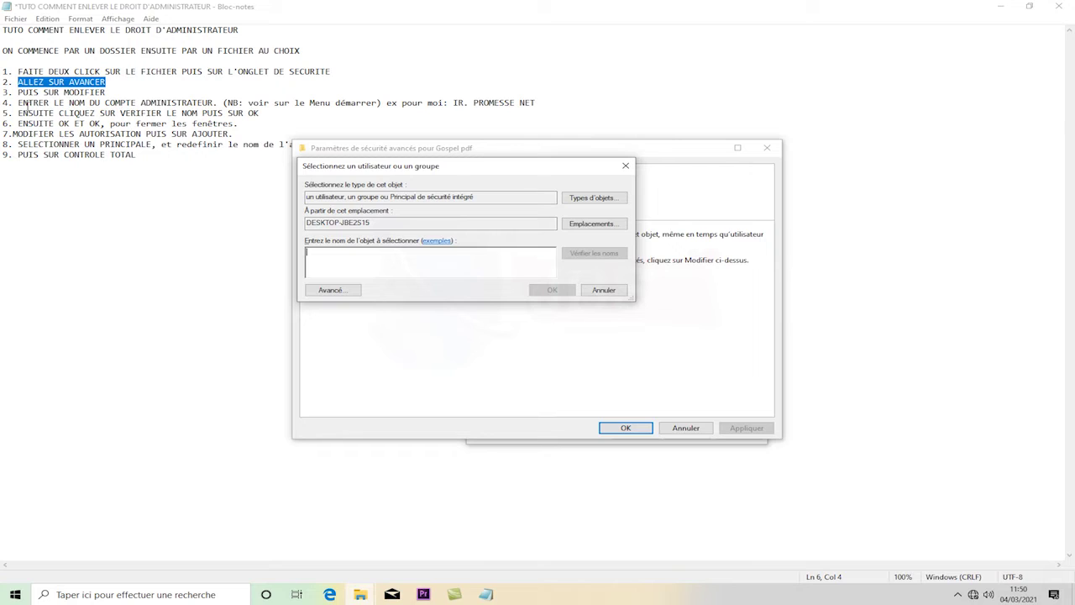
pyautogui.moveTo(17, 103); pyautogui.dragTo(548, 102)
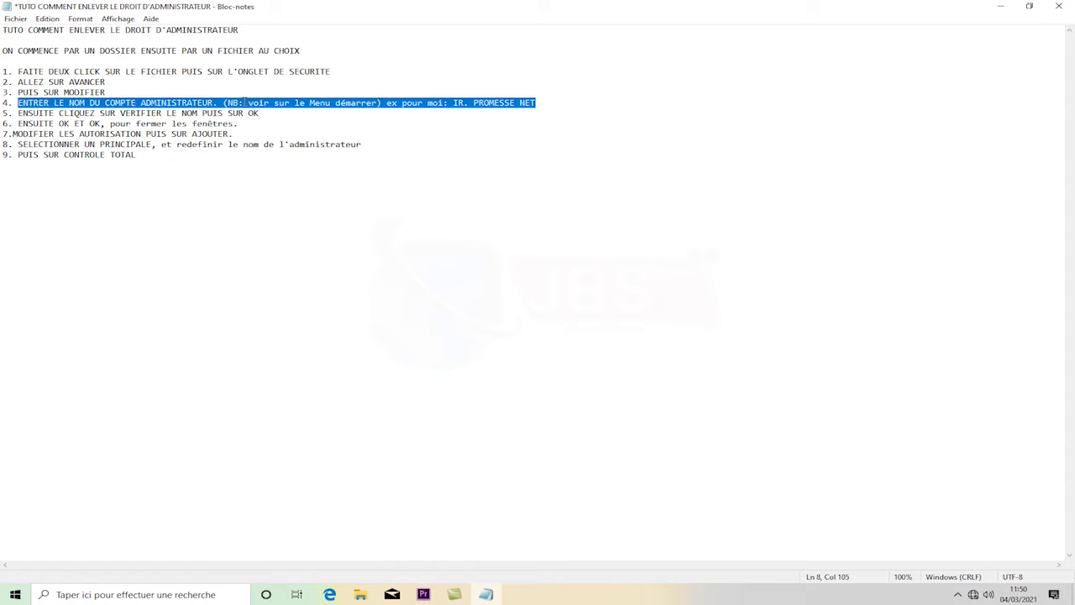
pyautogui.moveTo(223, 102); pyautogui.dragTo(542, 104)
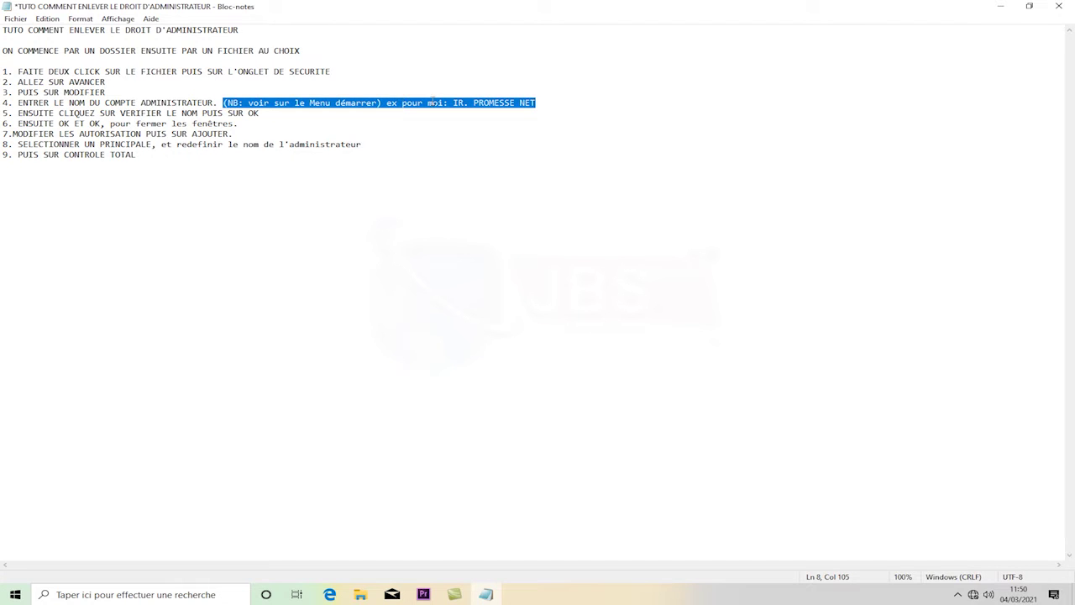
pyautogui.moveTo(454, 103); pyautogui.dragTo(566, 103)
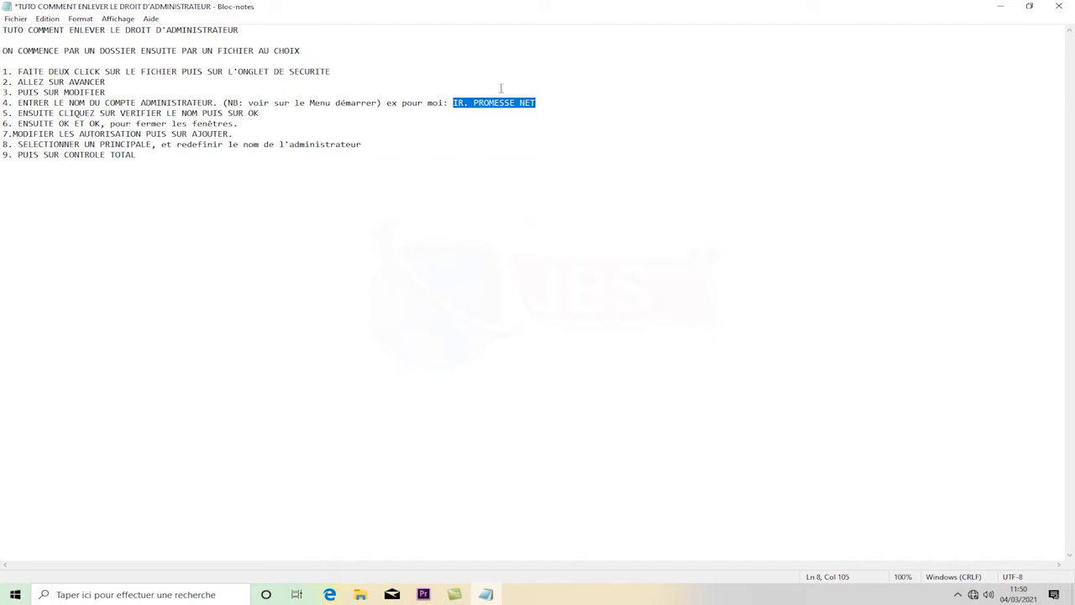
pyautogui.click(157, 92)
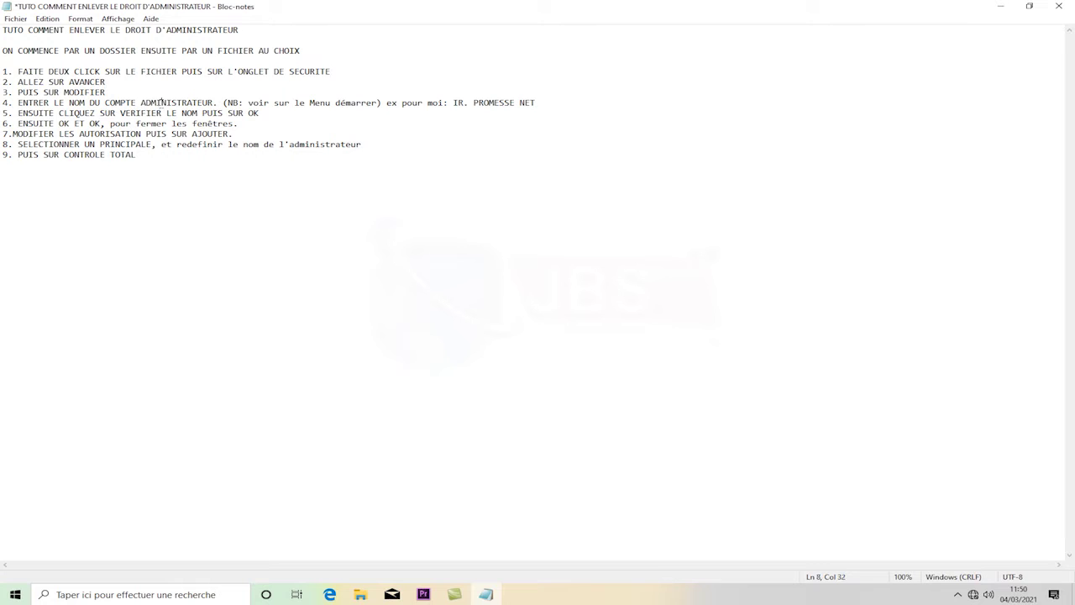
# Look up the signed-in administrator account's name in Windows and highlight the matching example name in the Notepad instructions.
pyautogui.click(3, 594)
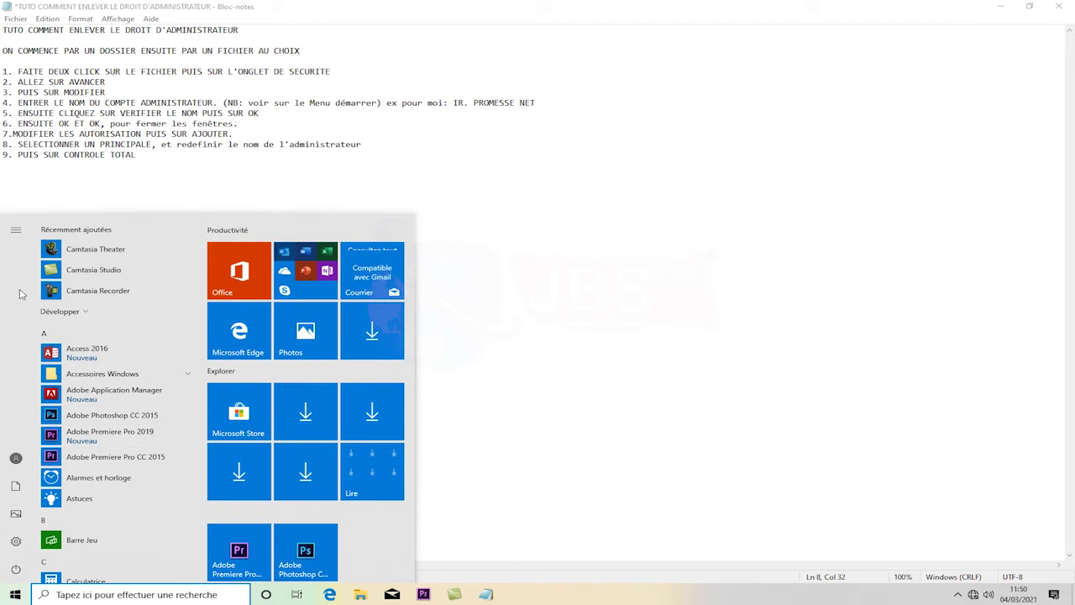
pyautogui.click(15, 229)
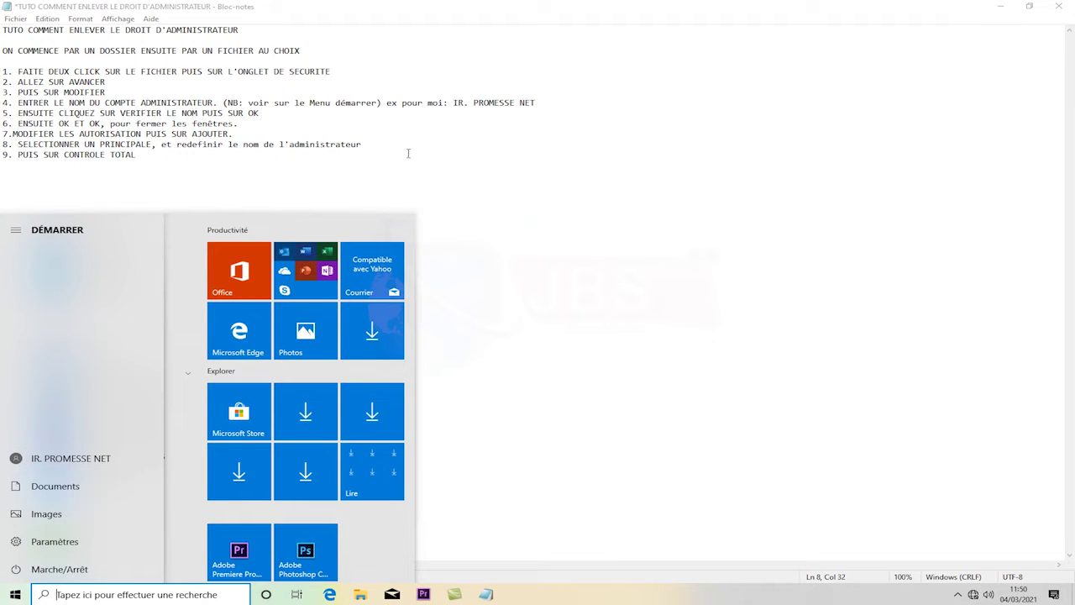
pyautogui.moveTo(454, 102); pyautogui.dragTo(538, 103)
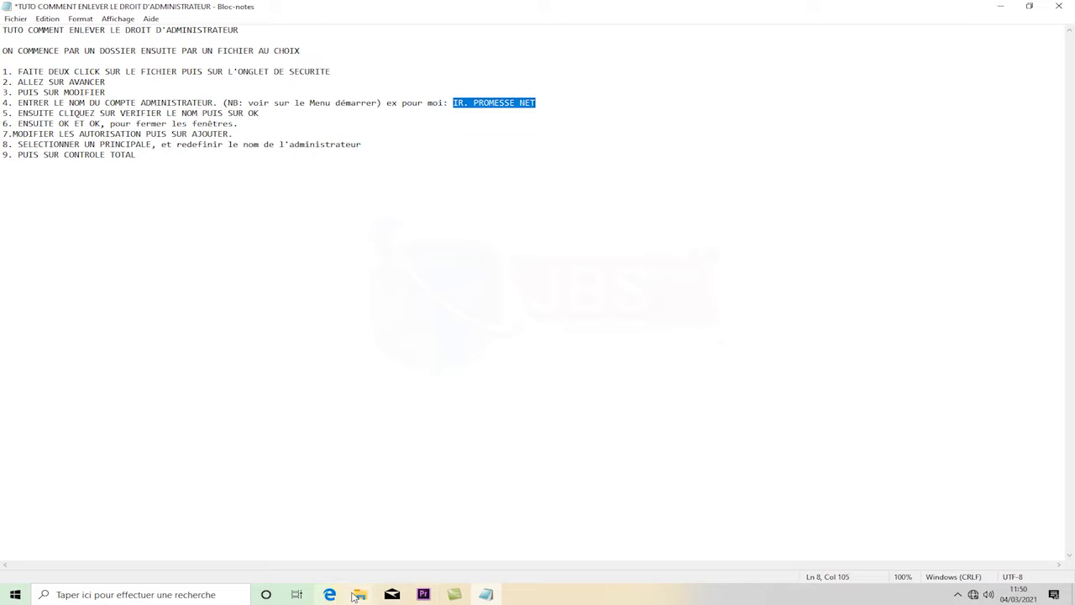
# Return to the user selection for Gospel pdf and enter the administrator account's name as the object to select.
pyautogui.moveTo(361, 594)
pyautogui.click(436, 538)
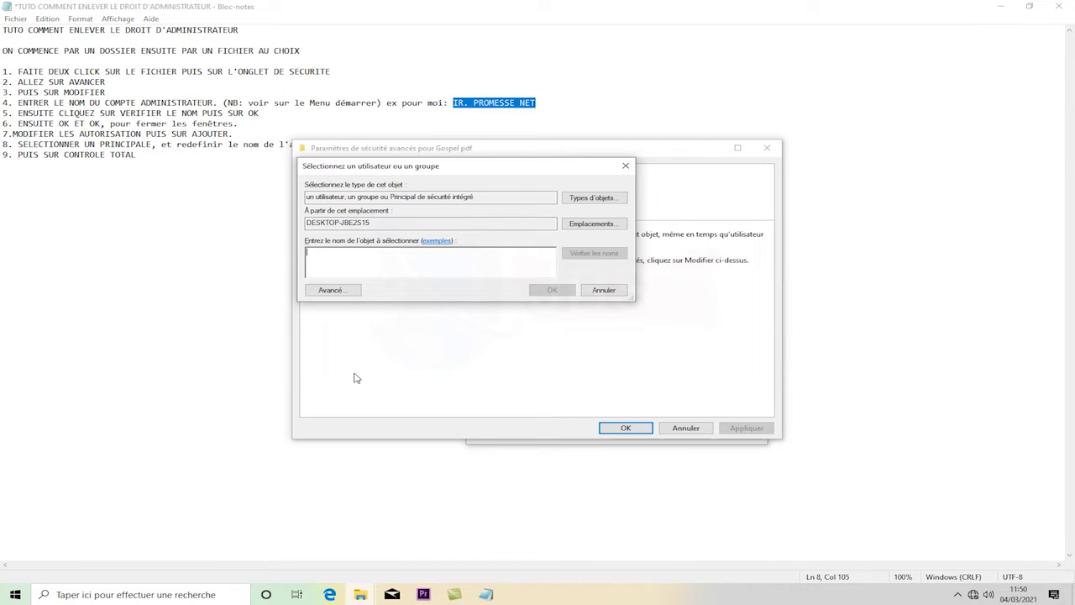
pyautogui.write('IR. PROMESSE NET')
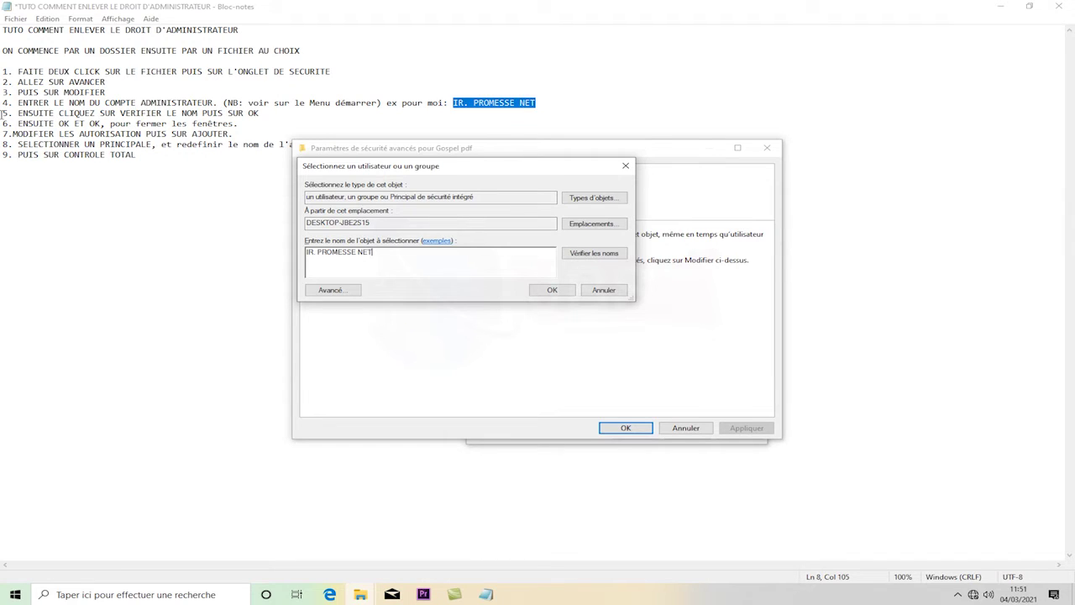
# Highlight instruction 5 in Notepad, and accept the entered account as Gospel pdf's owner, closing its security settings and properties.
pyautogui.moveTo(2, 113); pyautogui.dragTo(284, 116)
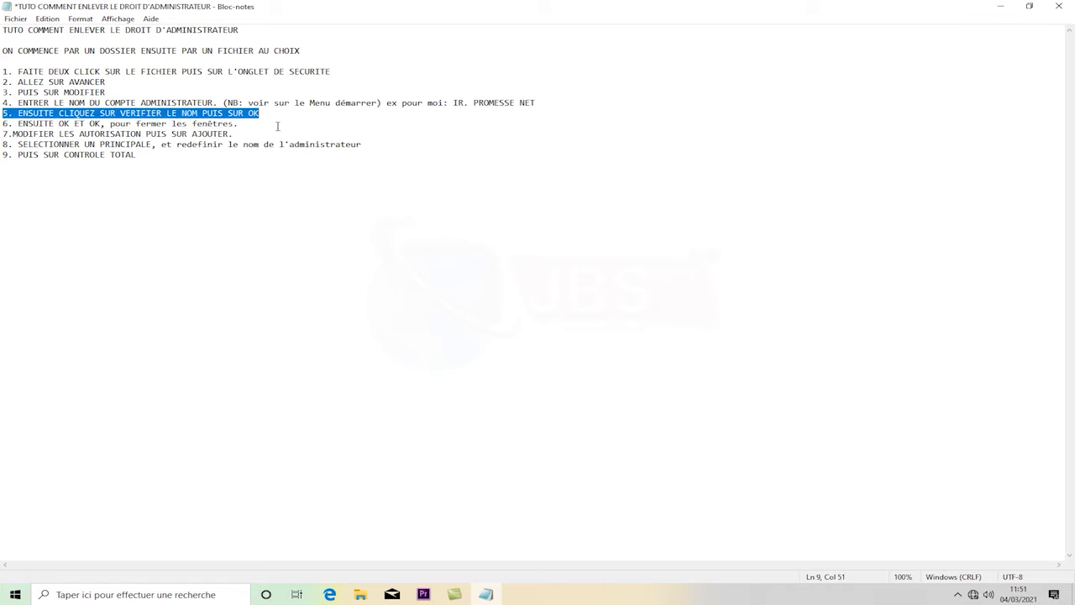
pyautogui.moveTo(361, 594)
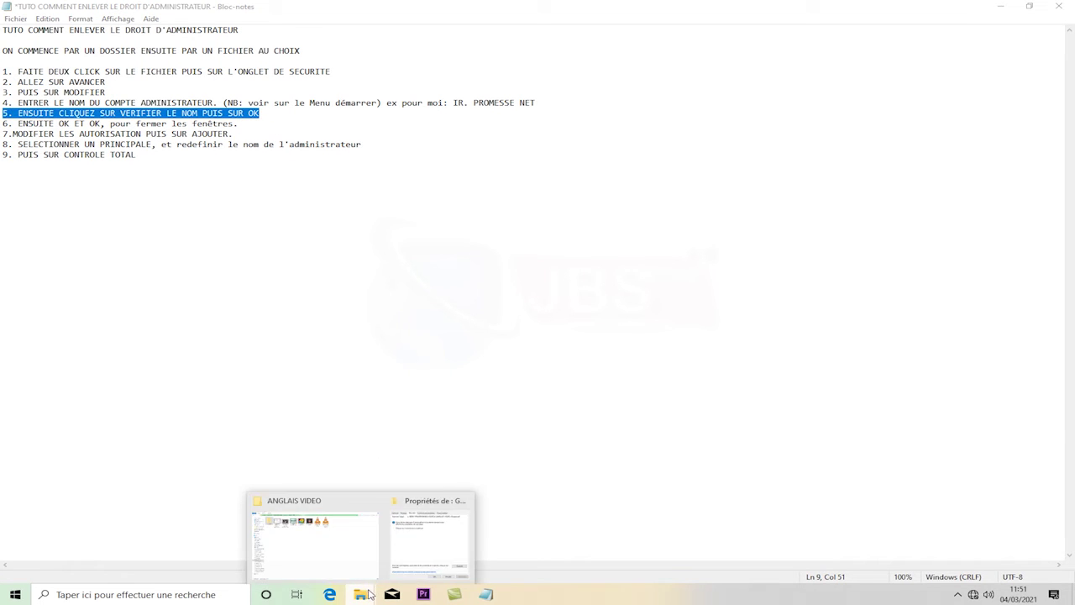
pyautogui.click(428, 550)
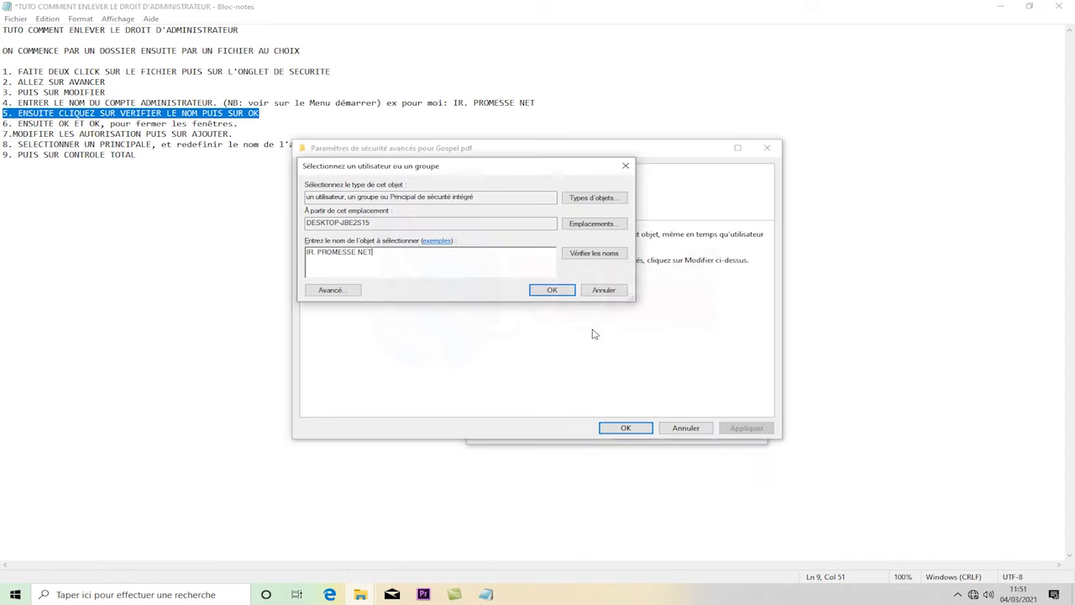
pyautogui.click(554, 290)
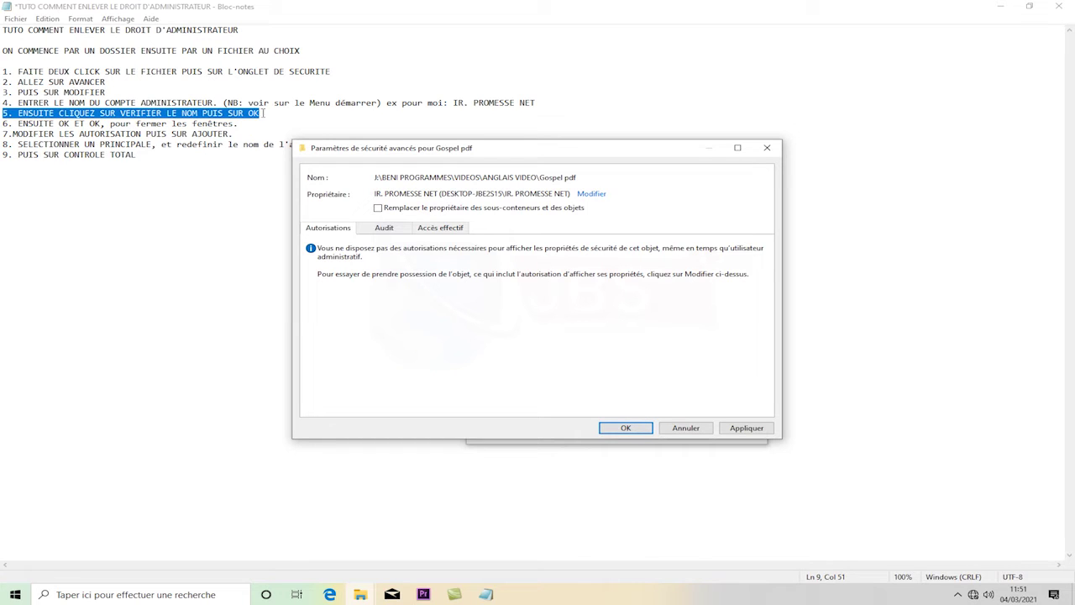
pyautogui.click(622, 428)
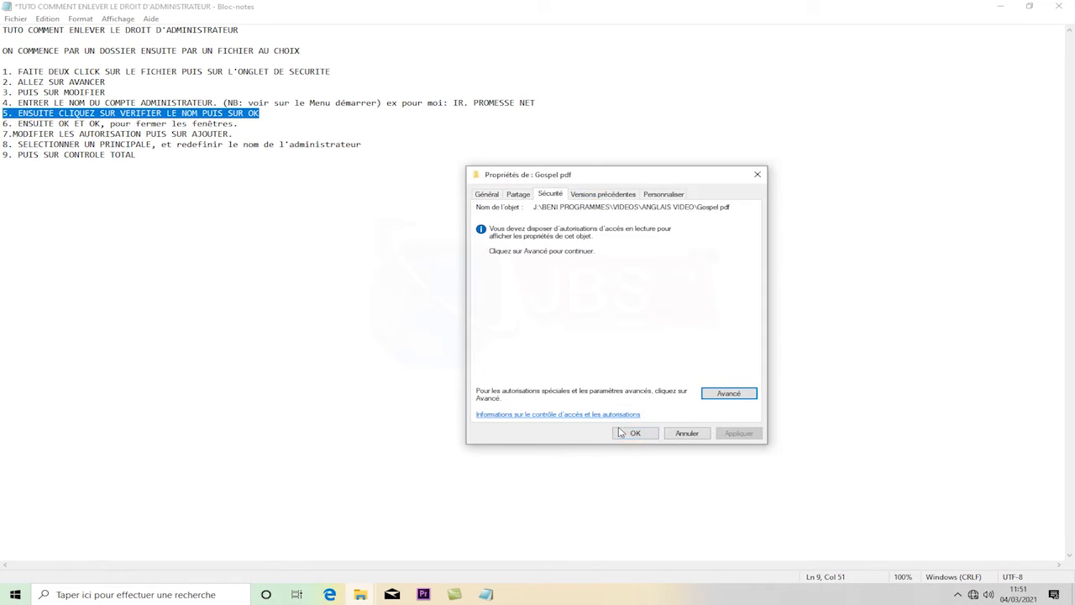
pyautogui.click(635, 433)
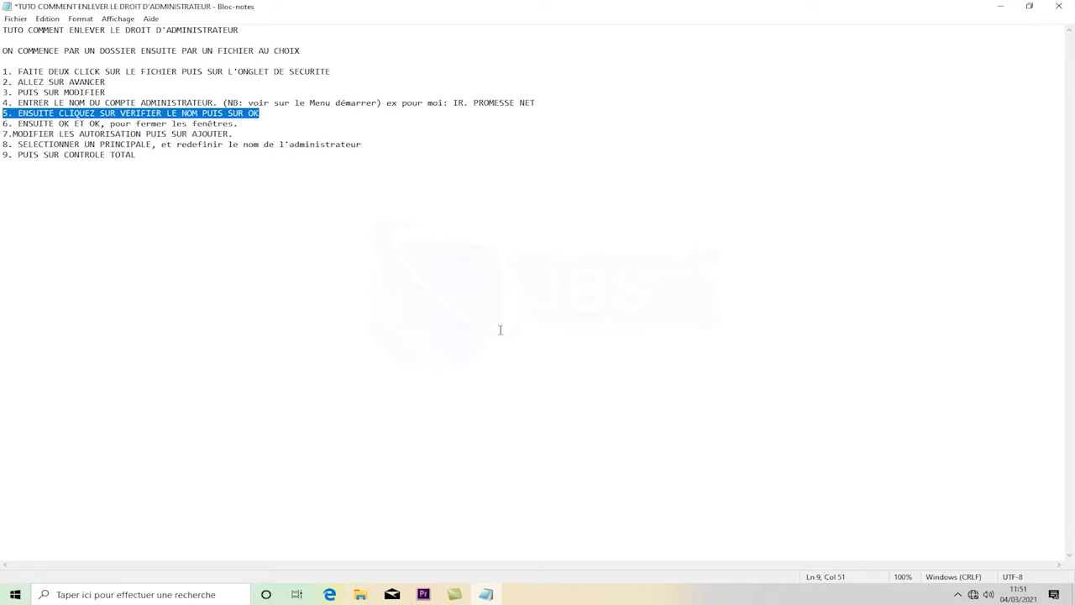
# Return to File Explorer, dismiss the old access warning and reopen the Gospel pdf folder, granting permanent access.
pyautogui.click(360, 594)
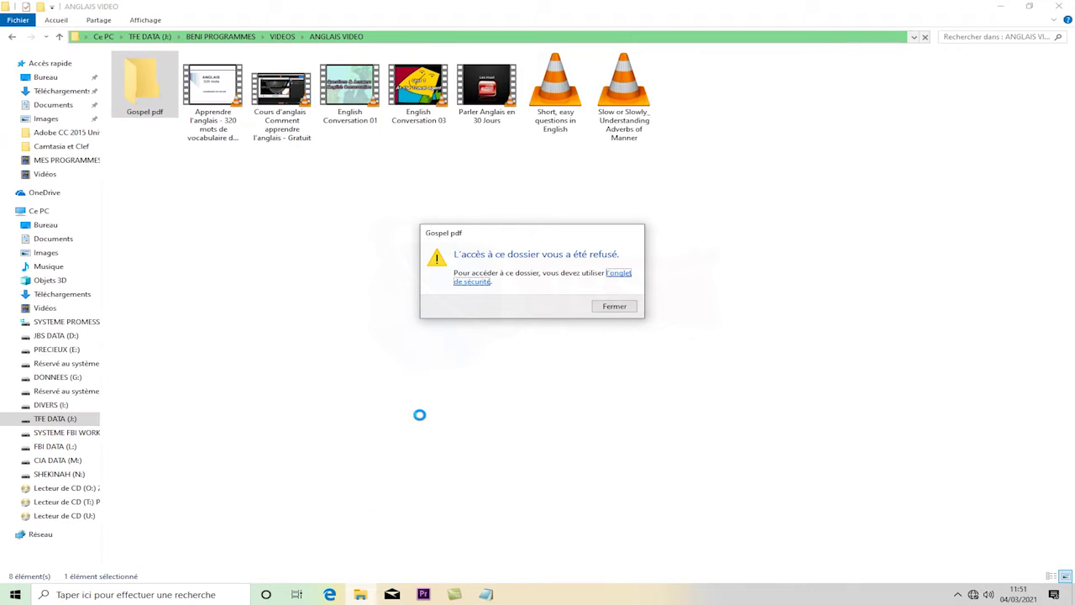
pyautogui.click(608, 308)
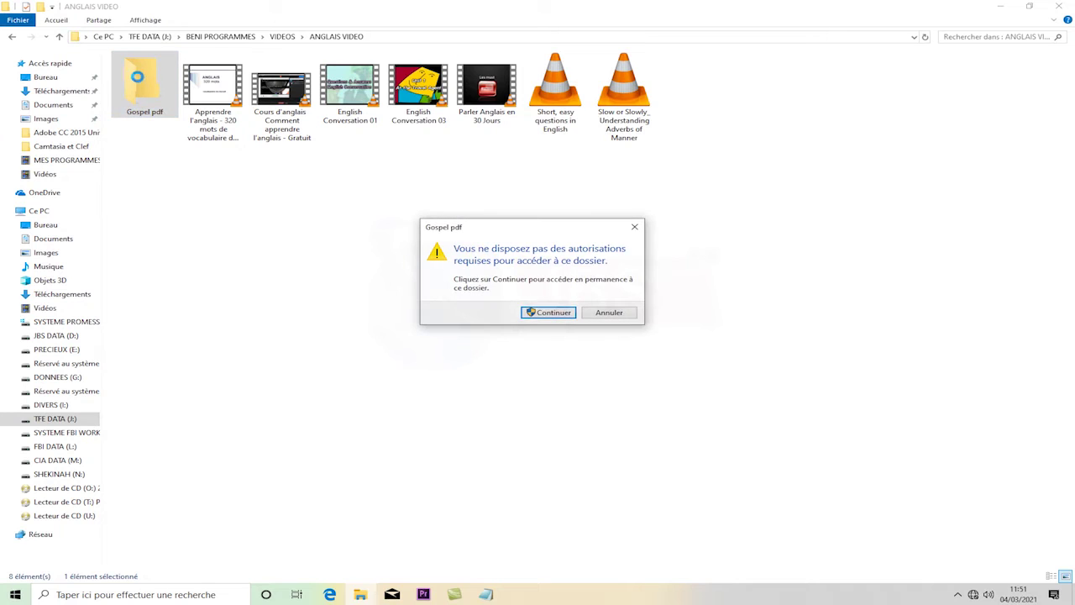
pyautogui.click(548, 311)
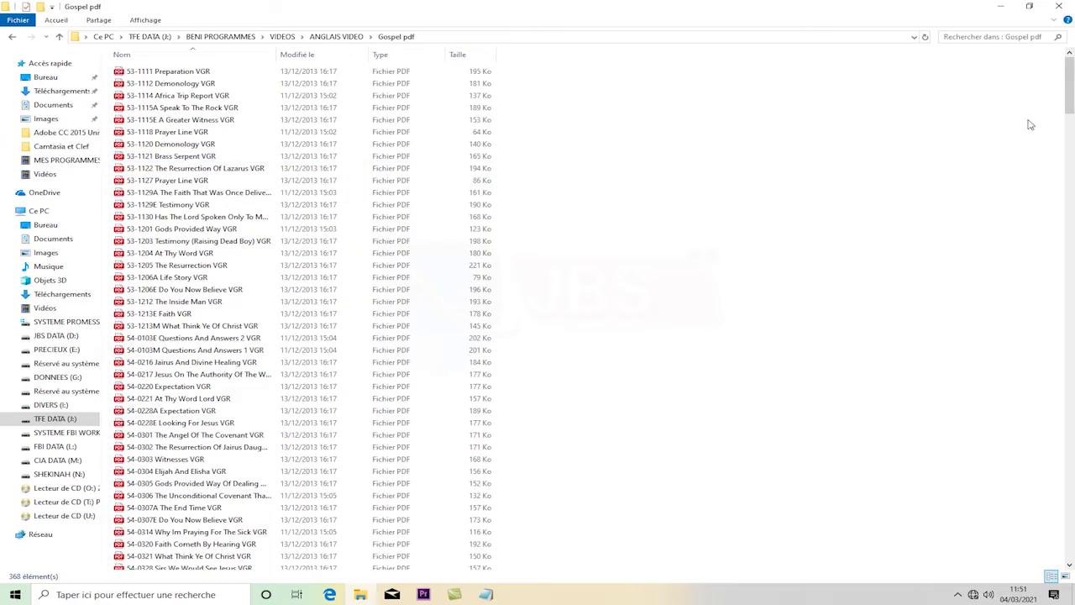
# Switch to the Notepad instructions and highlight the heading's part about continuing with a chosen file, followed by instruction 6.
pyautogui.moveTo(1069, 92); pyautogui.dragTo(1069, 67)
pyautogui.click(486, 594)
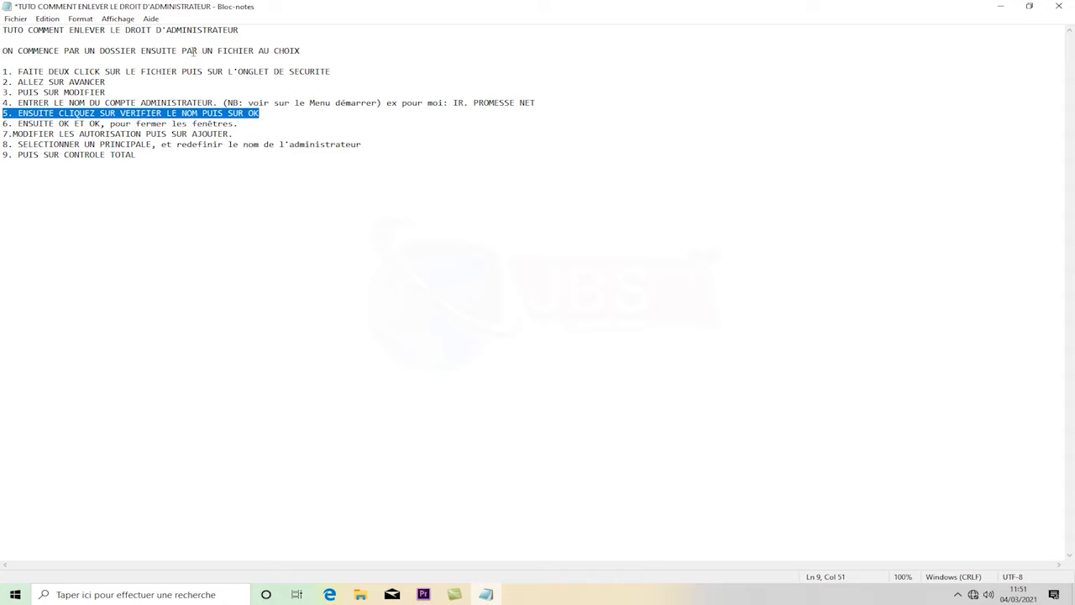
pyautogui.moveTo(142, 51)
pyautogui.mouseDown()
pyautogui.moveTo(301, 52)
pyautogui.moveTo(145, 52)
pyautogui.mouseUp()
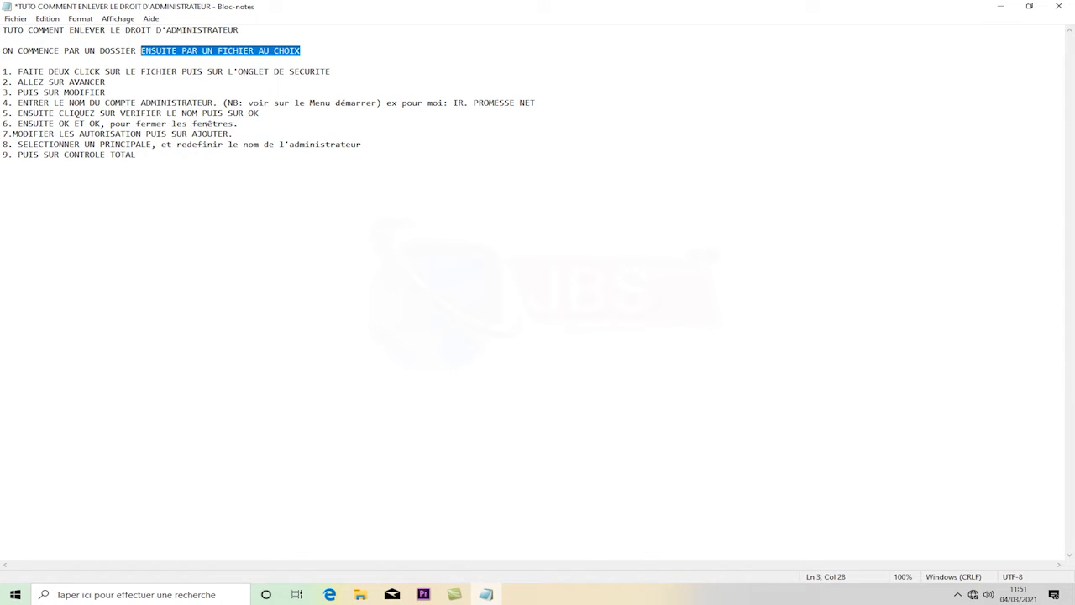
pyautogui.moveTo(18, 123); pyautogui.dragTo(239, 123)
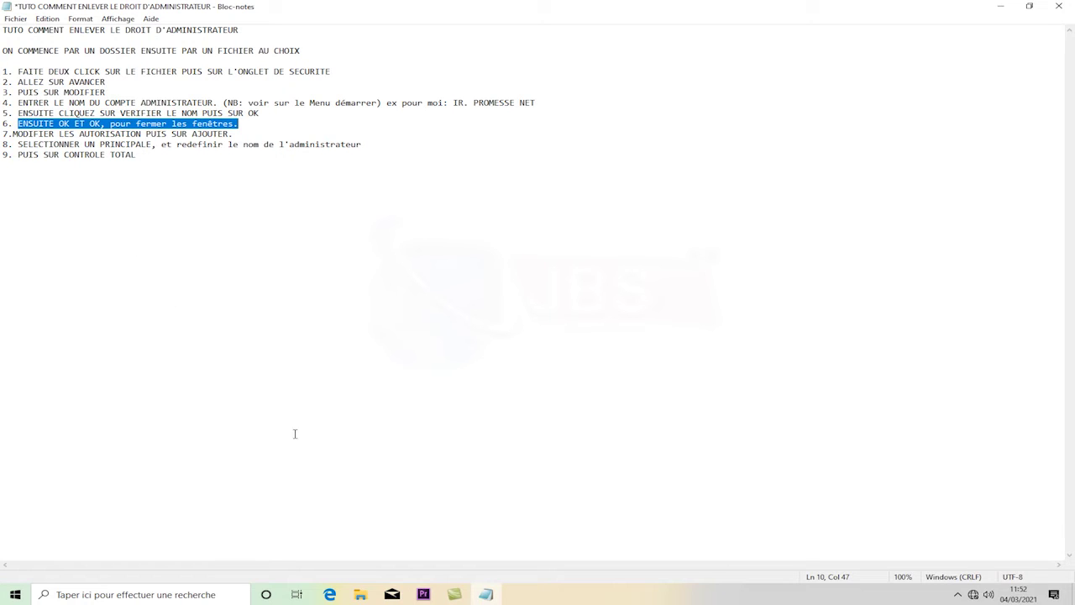
# Return to File Explorer, go up to the ANGLAIS VIDEO folder and try to play the "Slow or Slowly_ Understanding Adverbs of Manner" video.
pyautogui.click(361, 593)
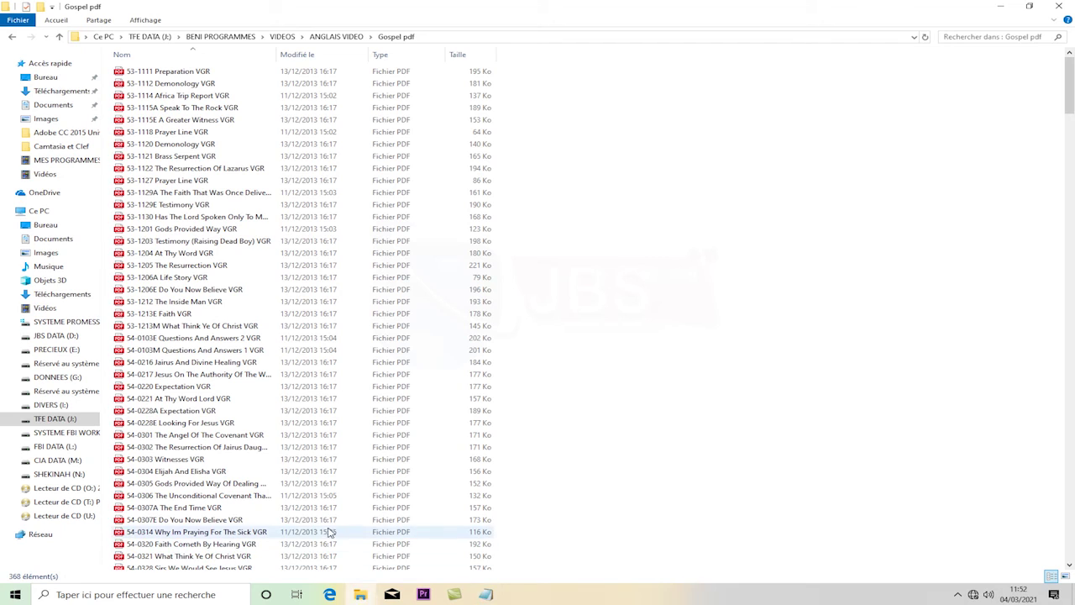
pyautogui.click(336, 37)
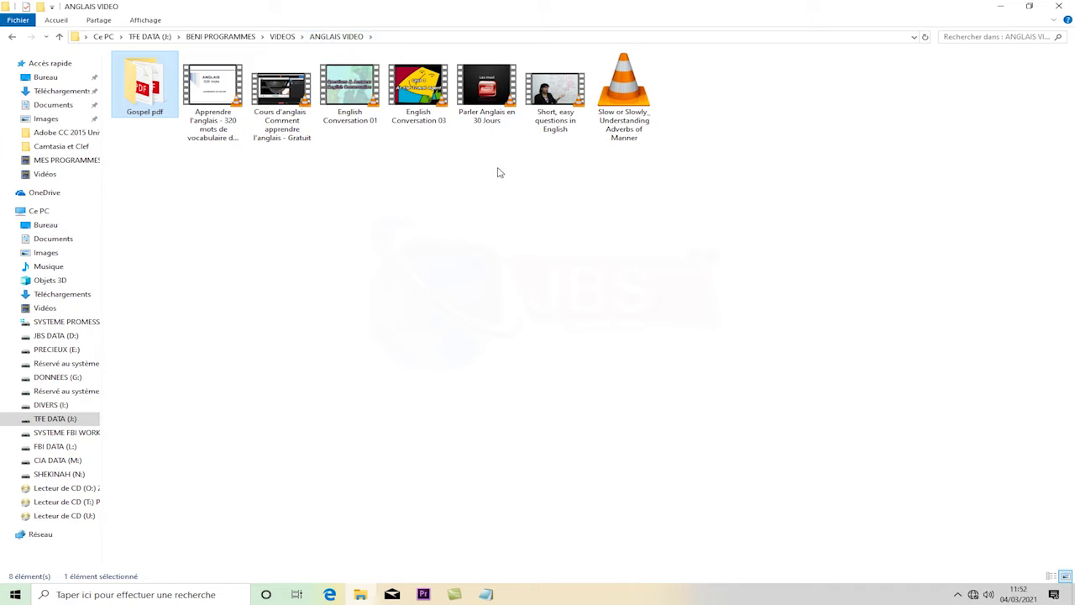
pyautogui.click(611, 99)
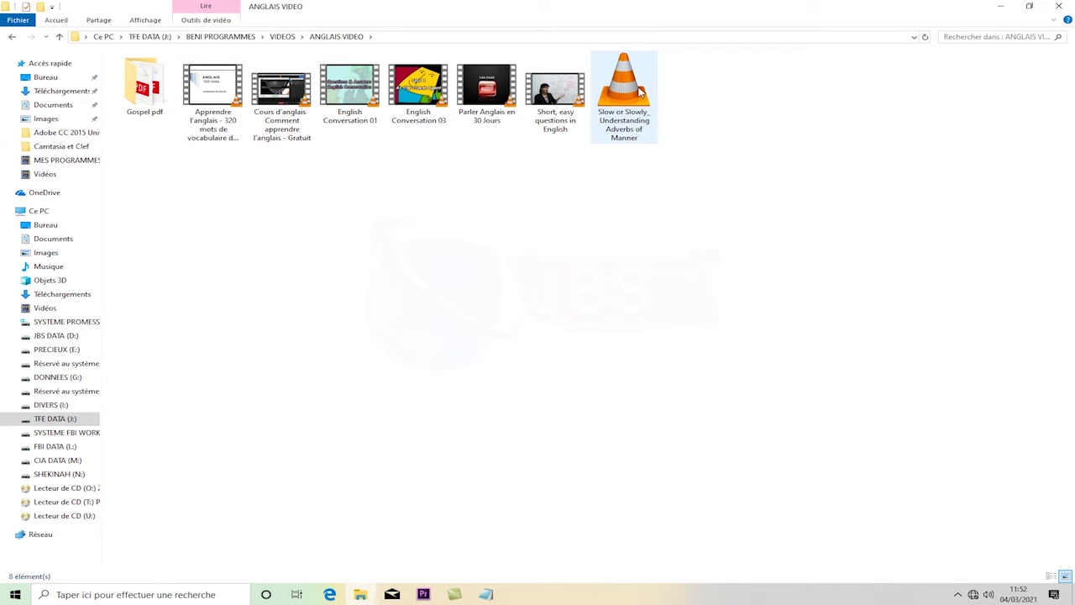
pyautogui.doubleClick(641, 91)
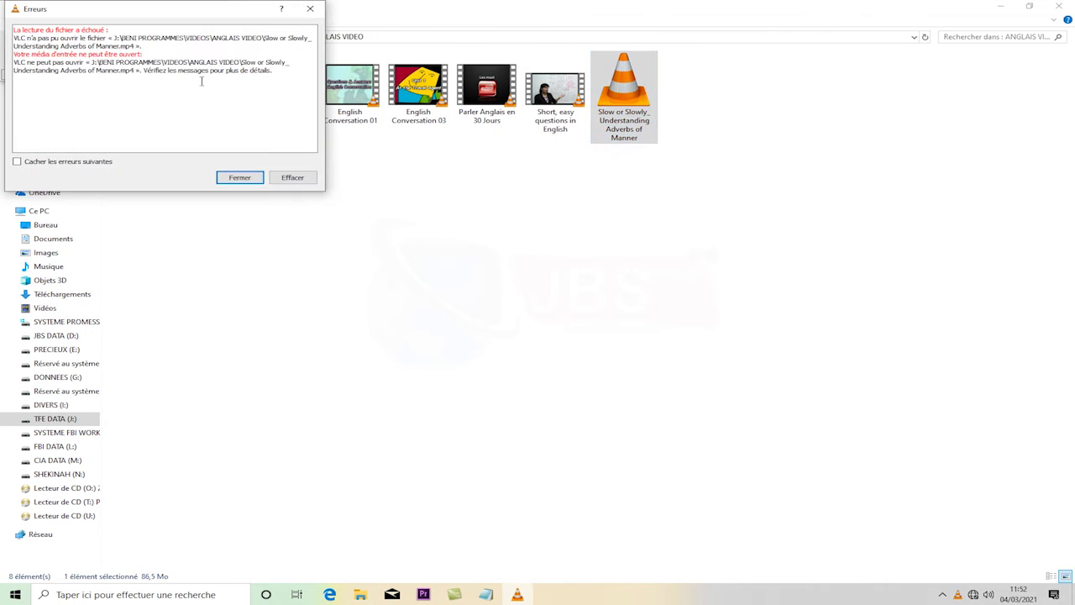
# Examine the VLC error messages for the video, and close the error window and the player.
pyautogui.moveTo(168, 15); pyautogui.dragTo(362, 212)
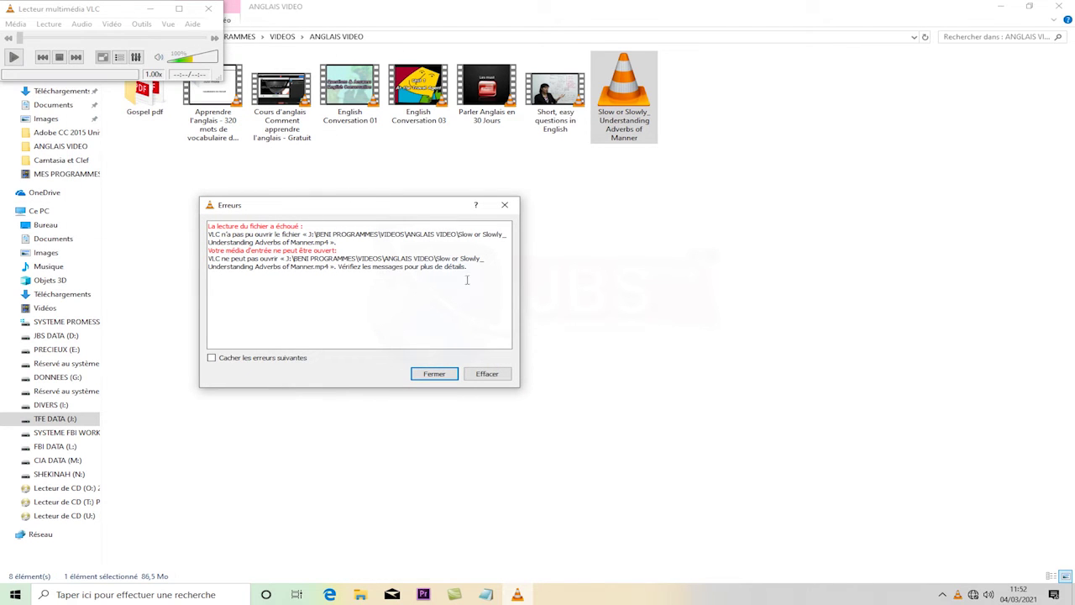
pyautogui.moveTo(467, 277); pyautogui.dragTo(193, 217)
pyautogui.click(318, 315)
pyautogui.click(434, 374)
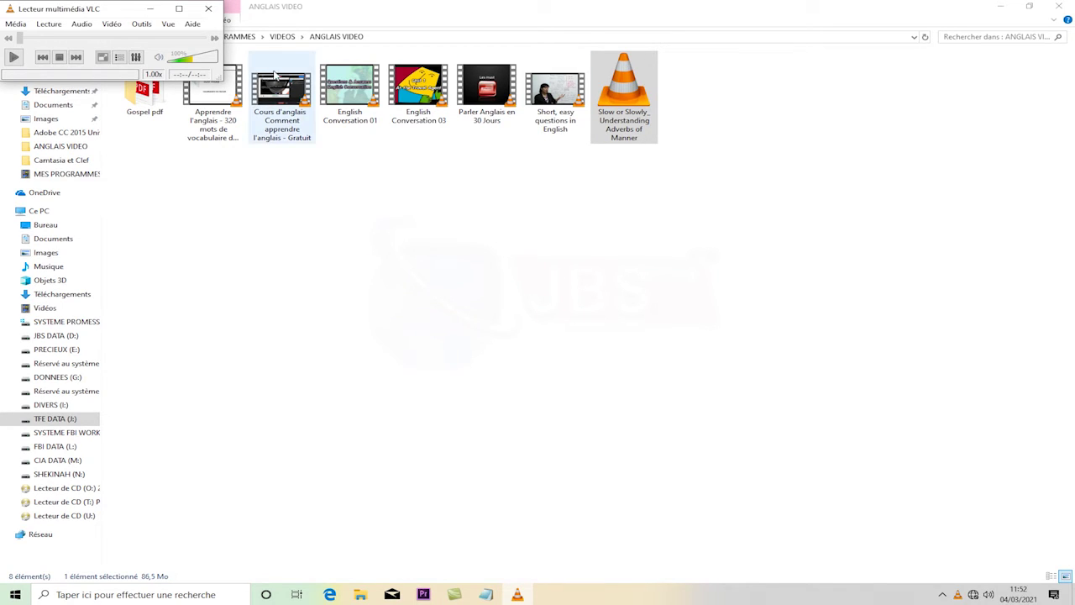
pyautogui.click(208, 9)
# Try to play the same video once more, clear the VLC errors and close the player.
pyautogui.doubleClick(628, 83)
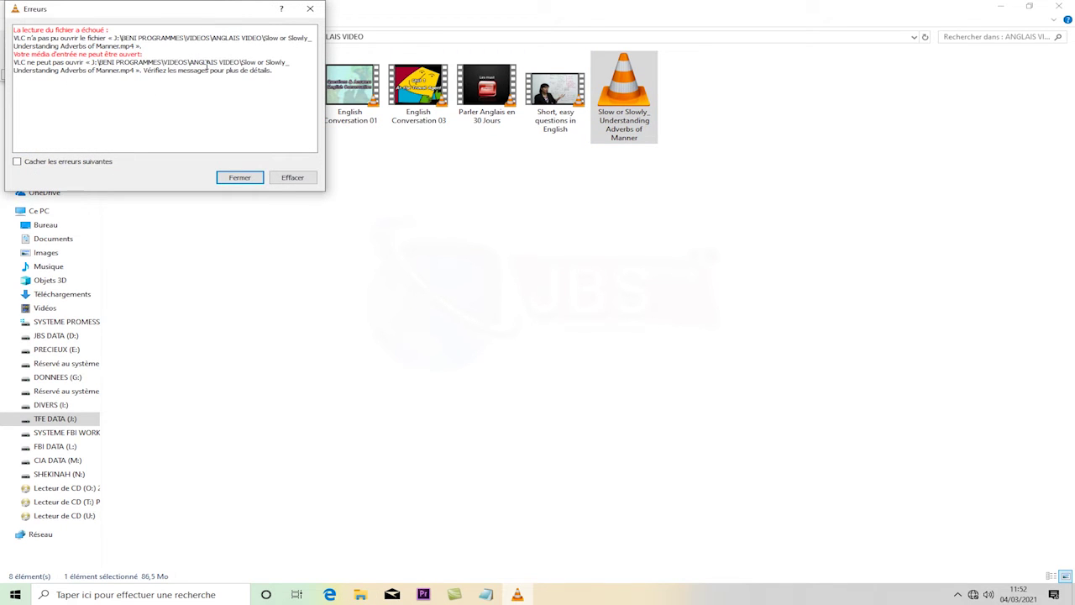
pyautogui.click(302, 176)
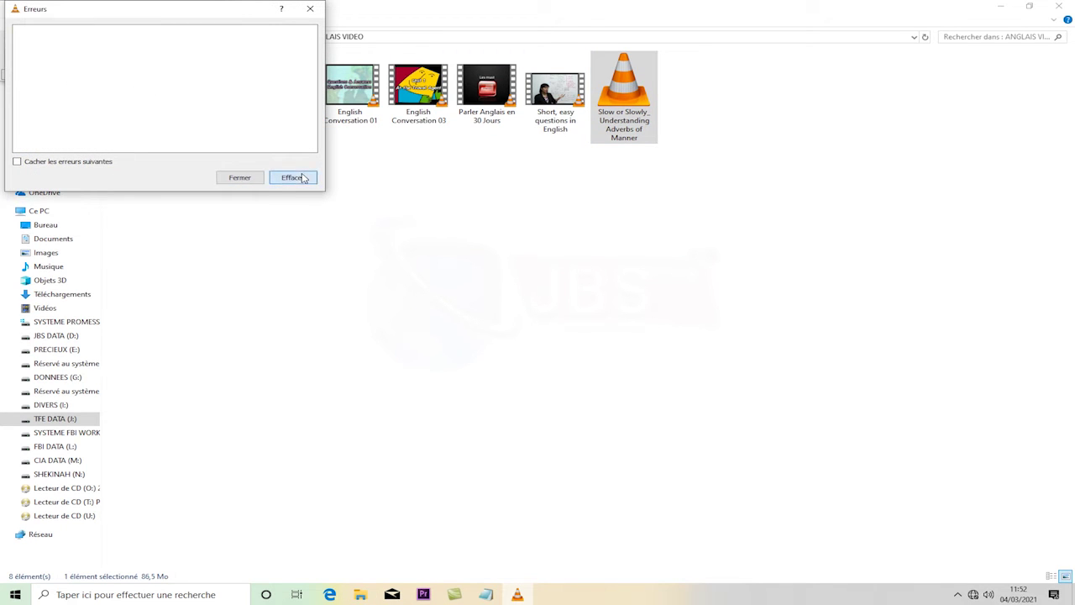
pyautogui.click(241, 177)
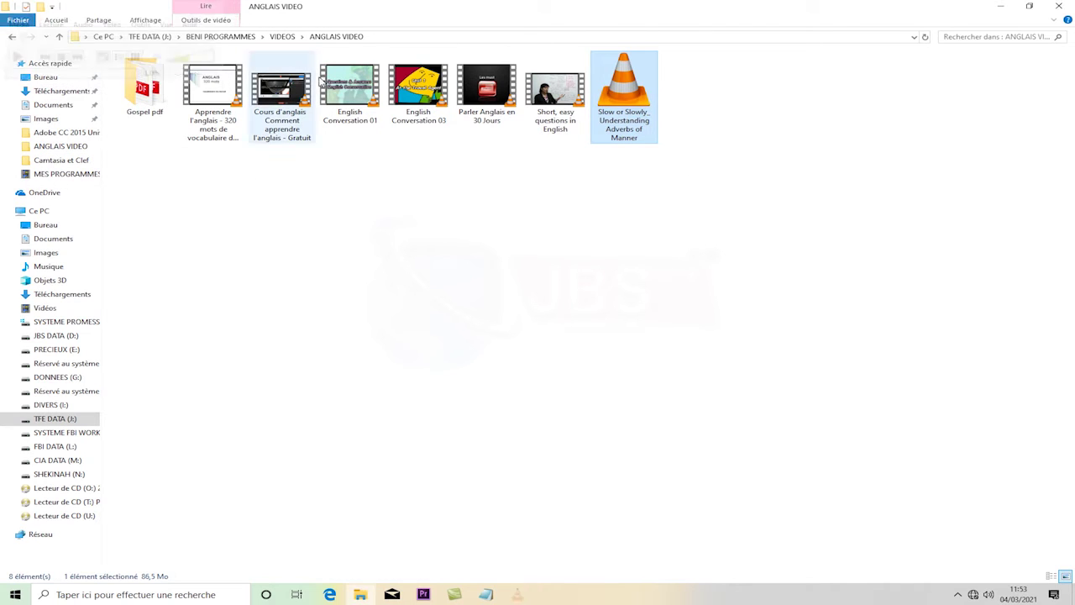
pyautogui.click(208, 9)
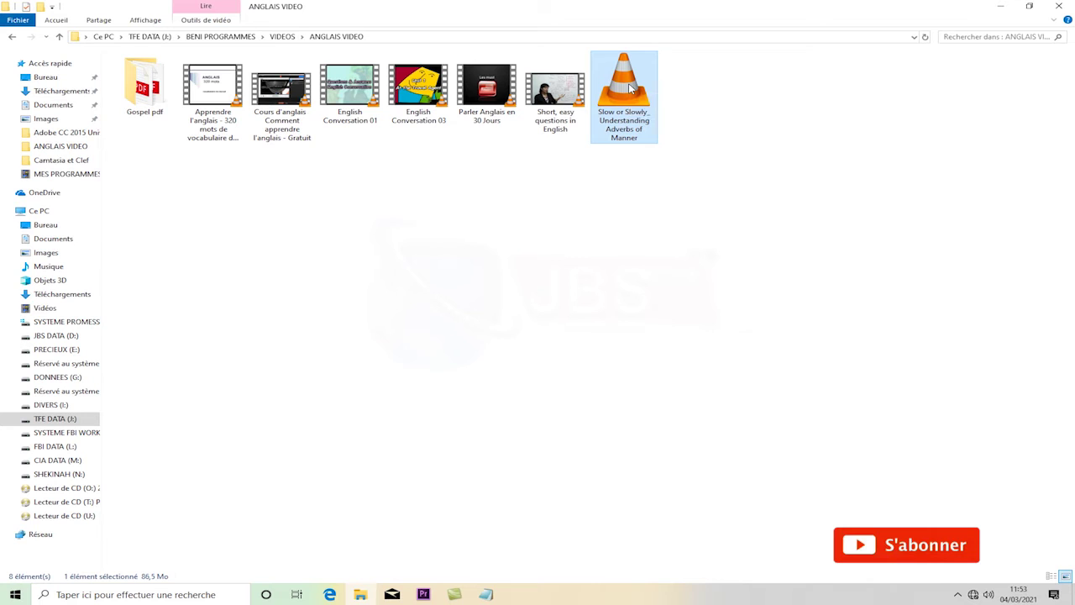
# Open the advanced security settings of the "Slow or Slowly_ Understanding Adverbs of Manner" video and bring up the user selection for changing its owner.
pyautogui.rightClick(630, 88)
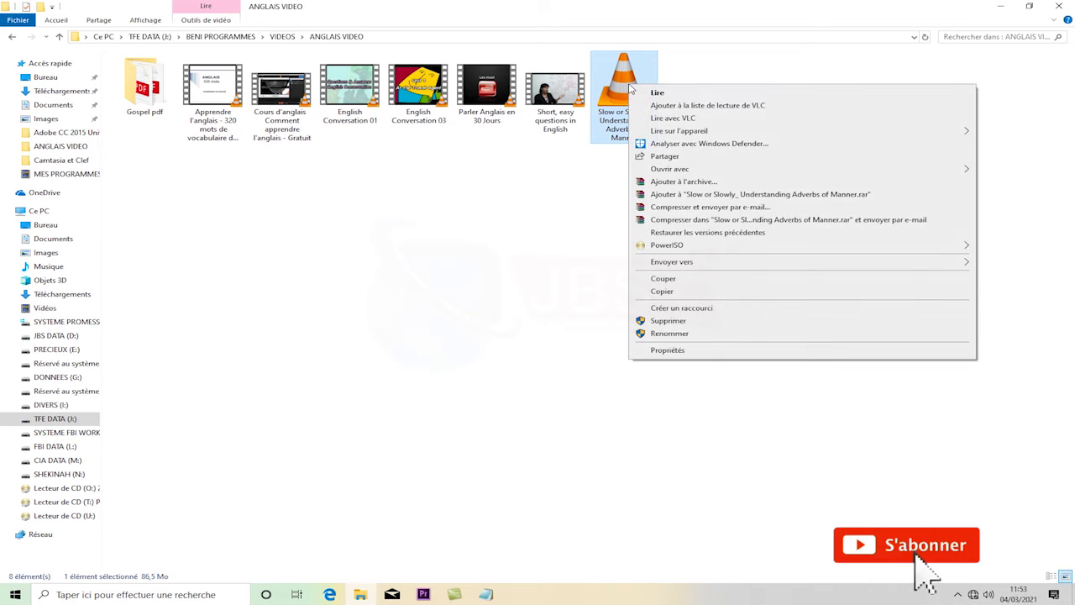
pyautogui.click(679, 351)
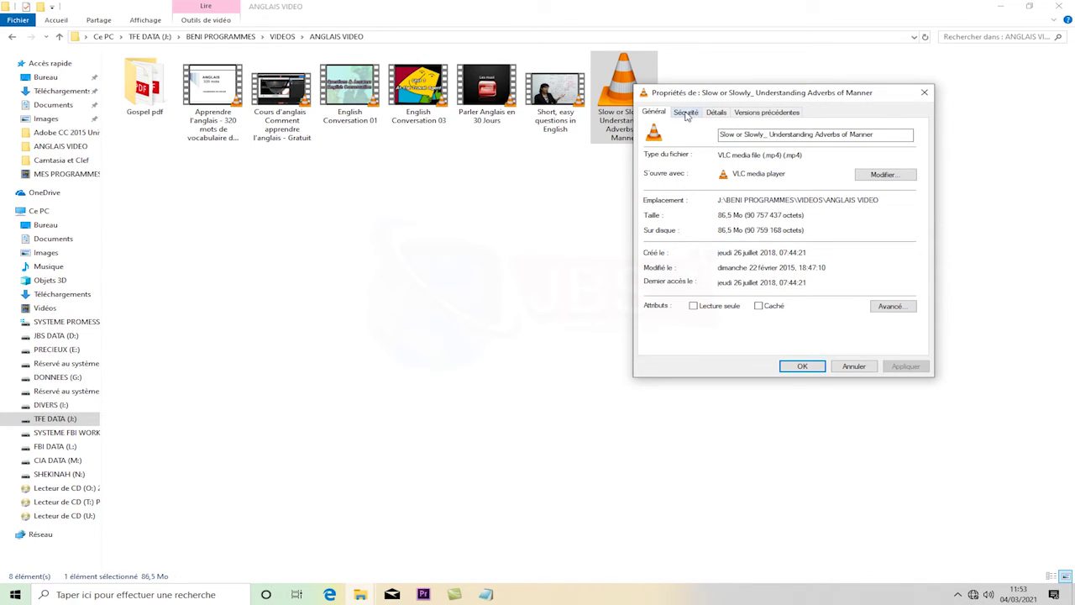
pyautogui.click(685, 113)
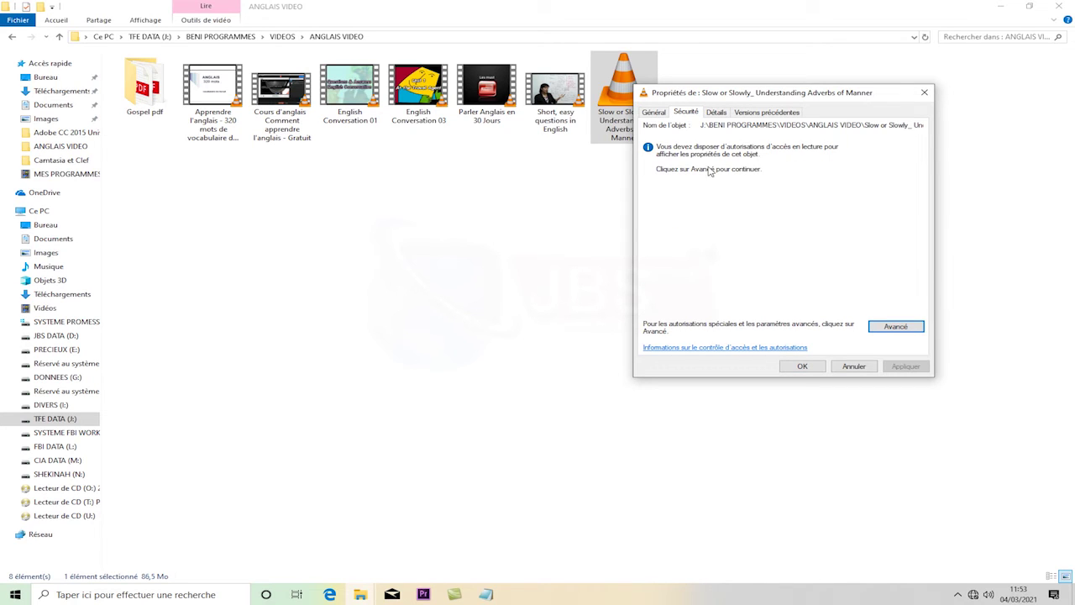
pyautogui.click(895, 325)
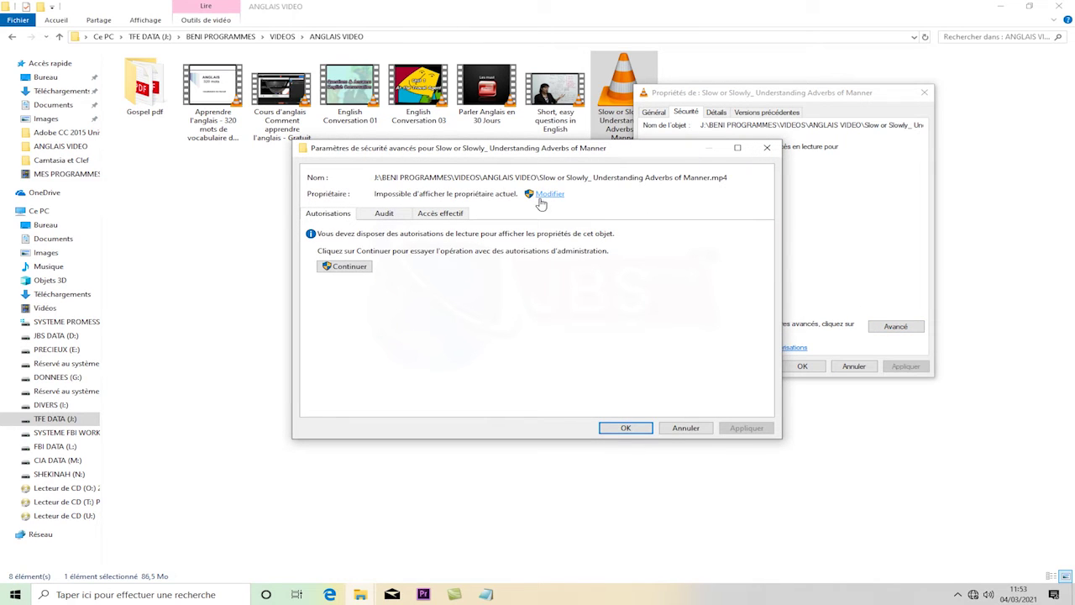
pyautogui.click(553, 196)
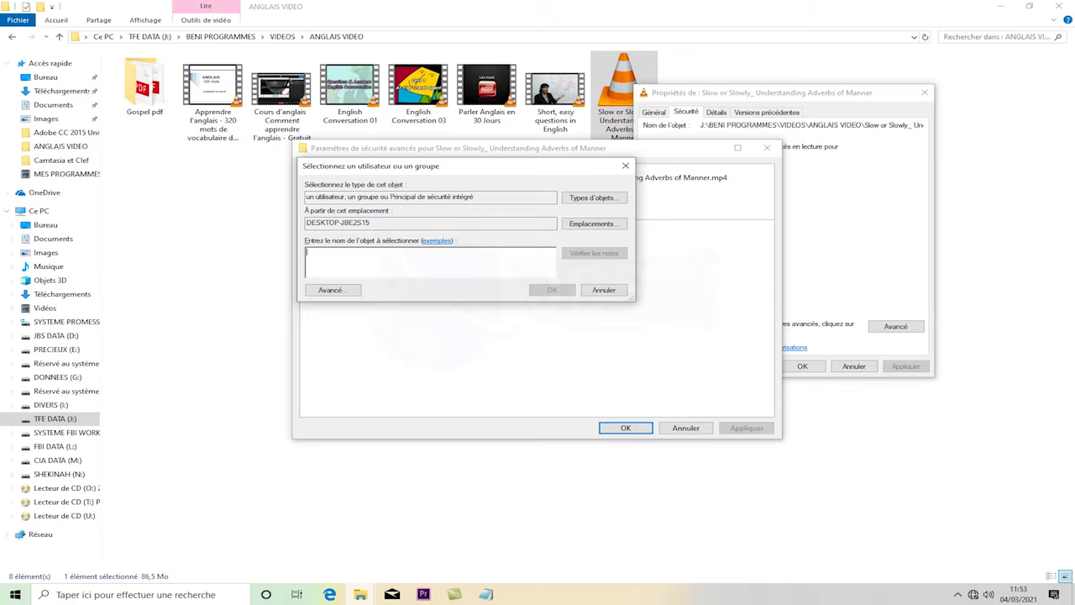
# Look up the administrator account's name in Windows, enter and verify it as the video's owner, and accept the advanced security settings.
pyautogui.click(14, 597)
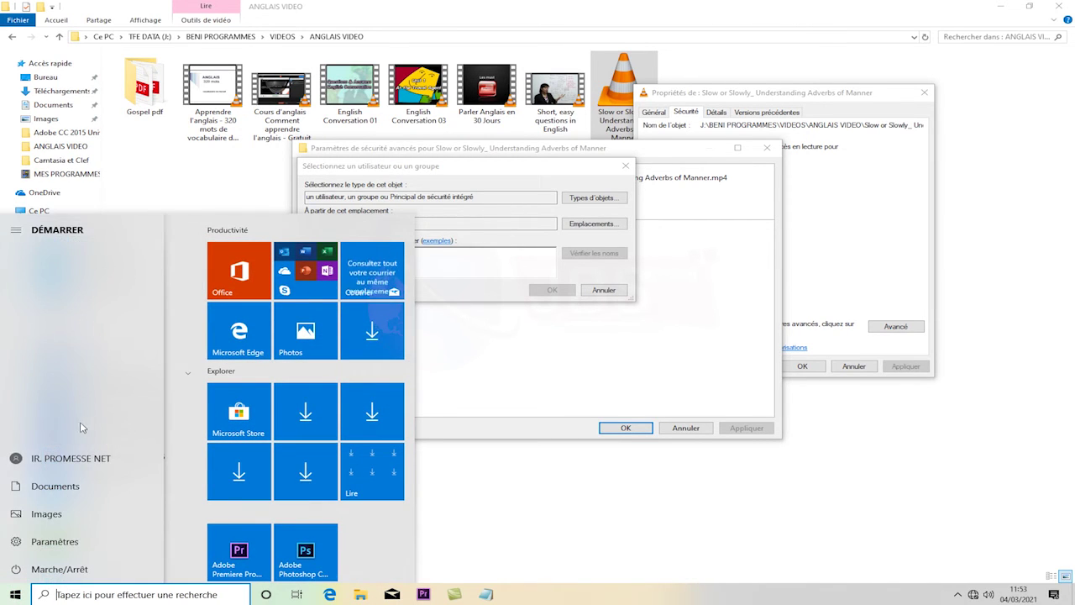
pyautogui.click(482, 261)
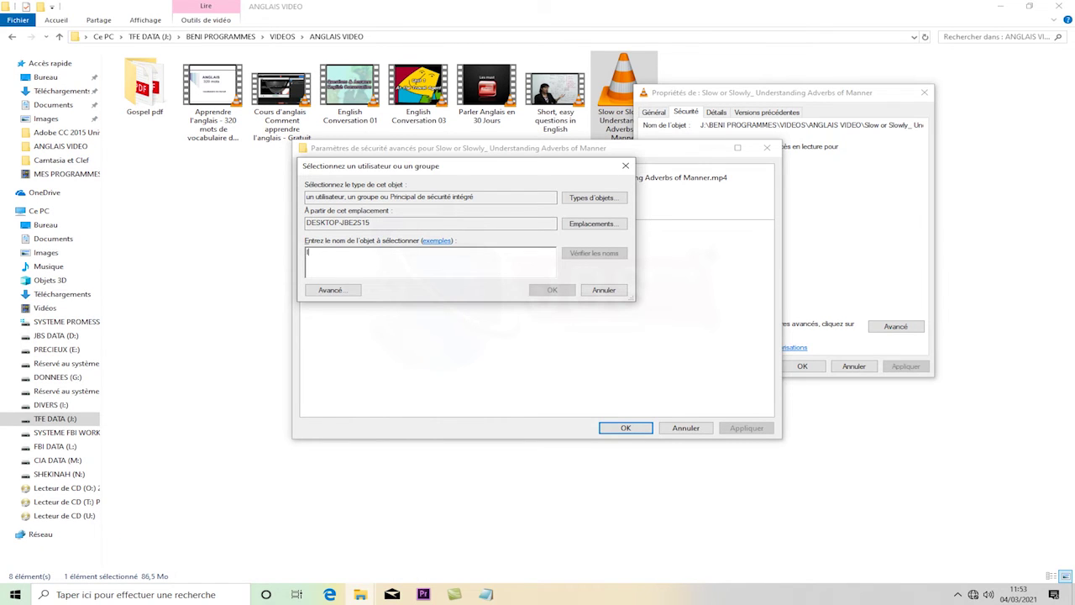
pyautogui.write('IR. PROMESSE NET')
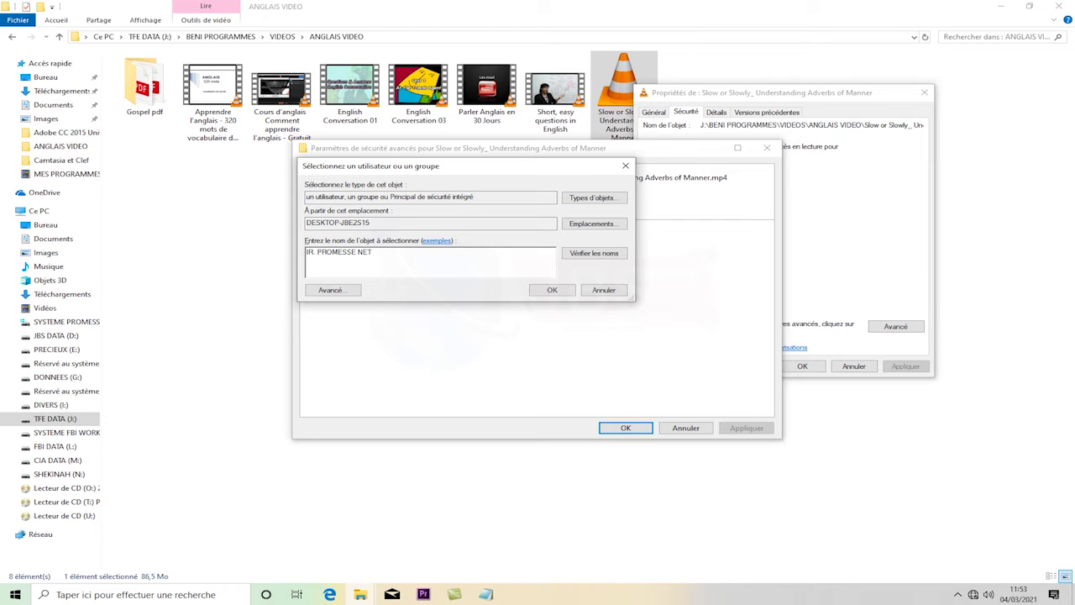
pyautogui.click(585, 261)
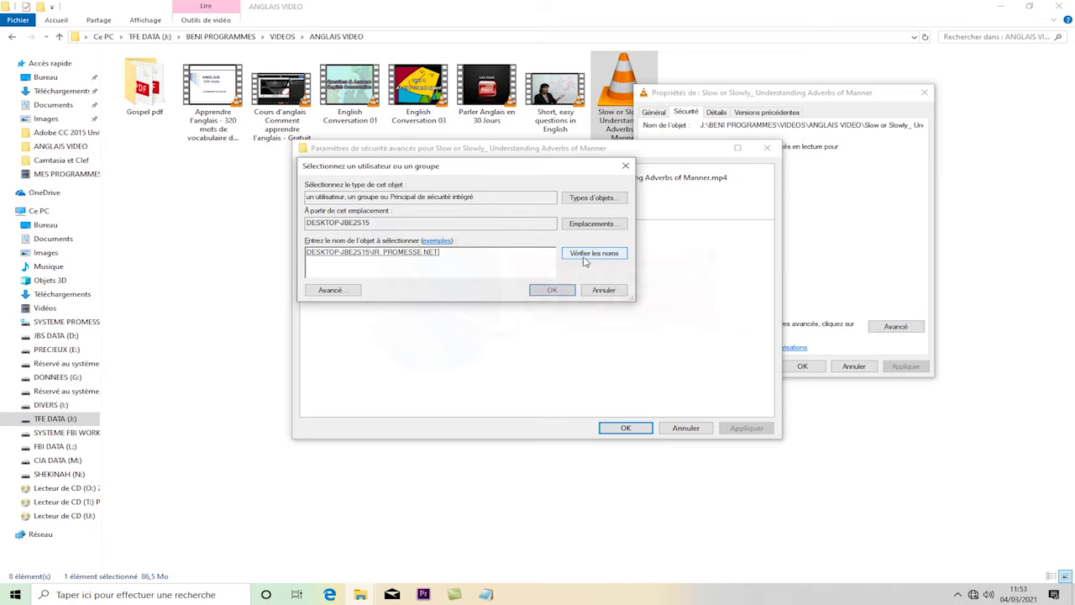
pyautogui.click(551, 290)
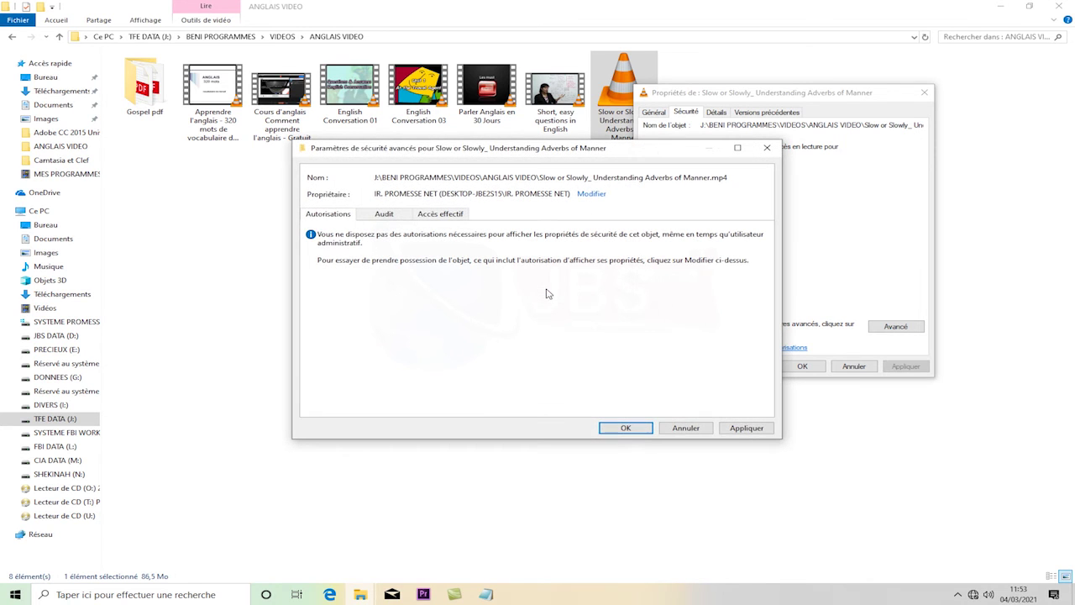
pyautogui.click(624, 428)
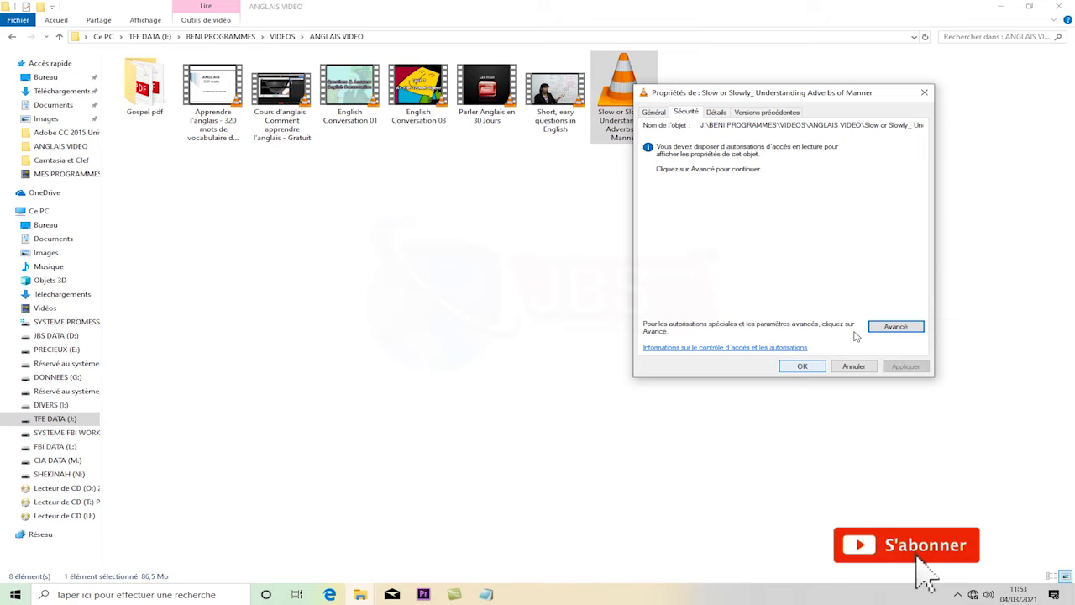
# Reopen the video's advanced security settings, and highlight instruction 7 in the Notepad instructions.
pyautogui.click(890, 327)
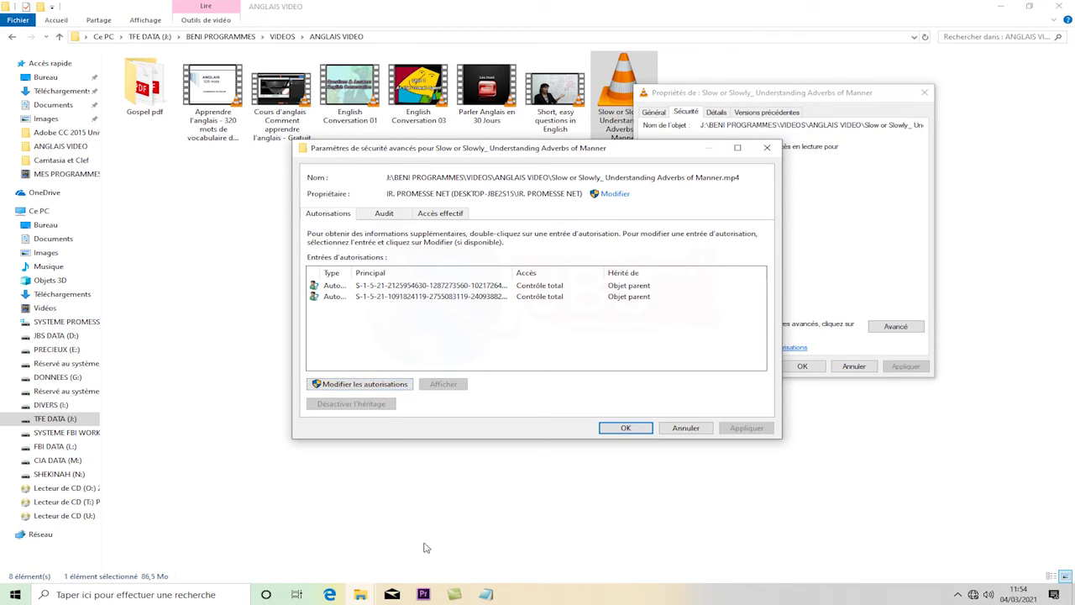
pyautogui.click(485, 594)
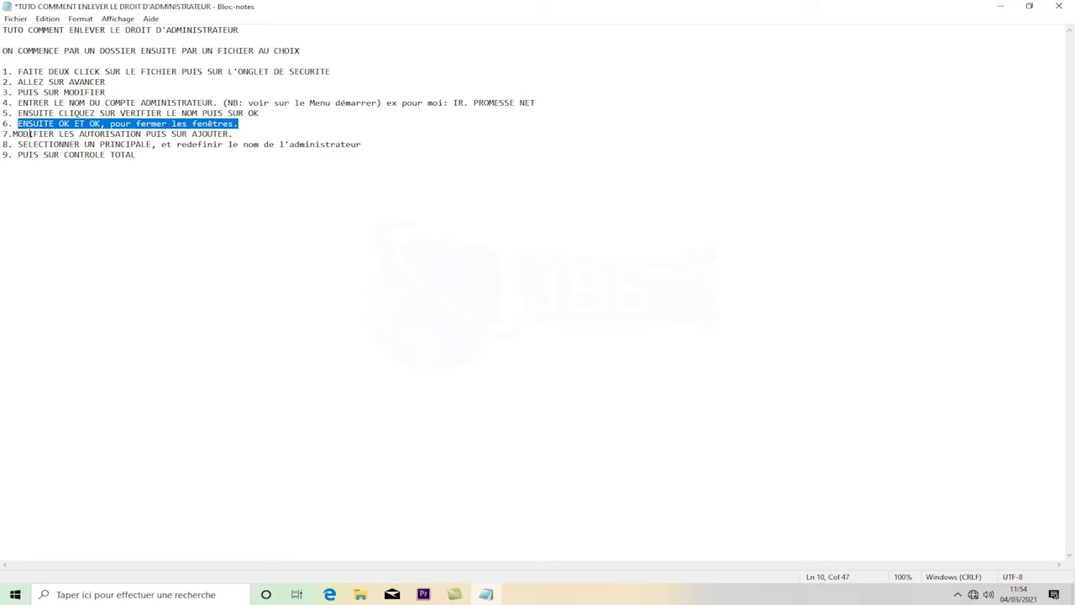
pyautogui.moveTo(12, 134); pyautogui.dragTo(235, 136)
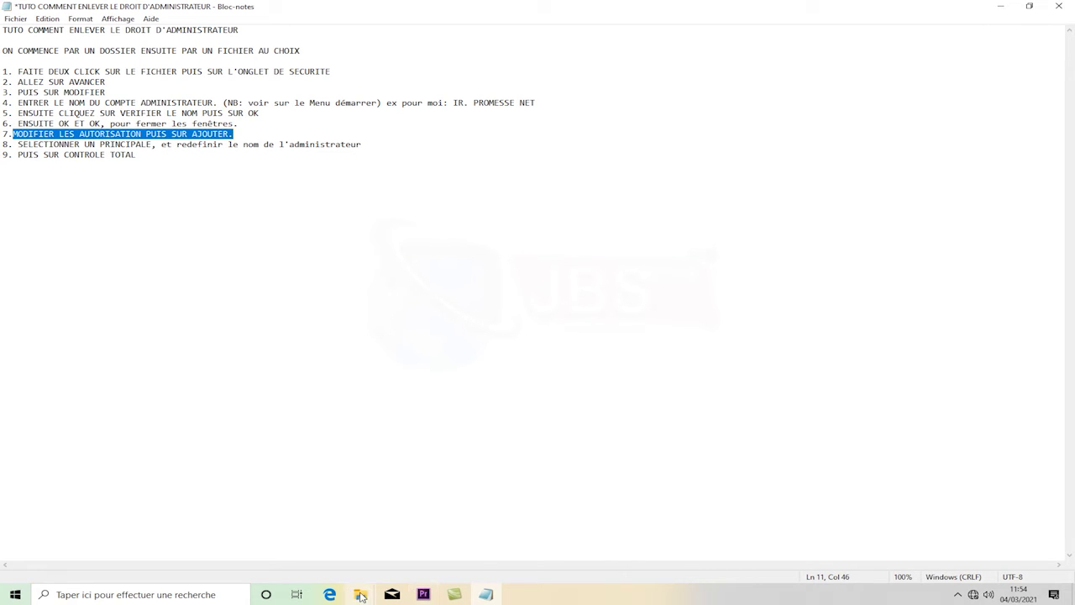
# Return to the video's advanced security settings, unlock its permissions for editing and add a new permission entry.
pyautogui.moveTo(360, 594)
pyautogui.click(404, 538)
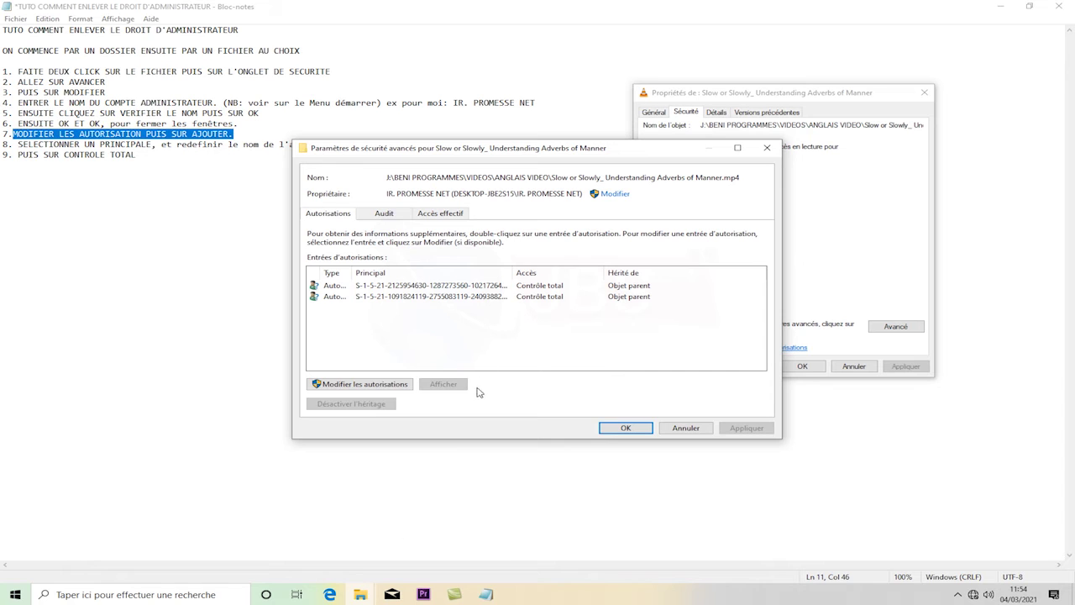
pyautogui.click(386, 384)
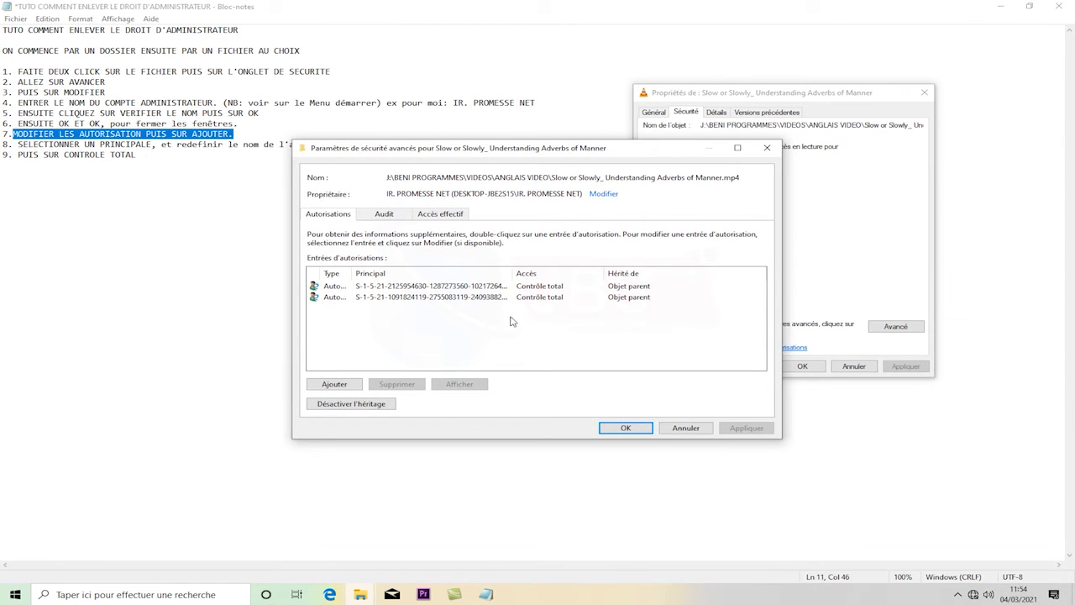
pyautogui.click(333, 383)
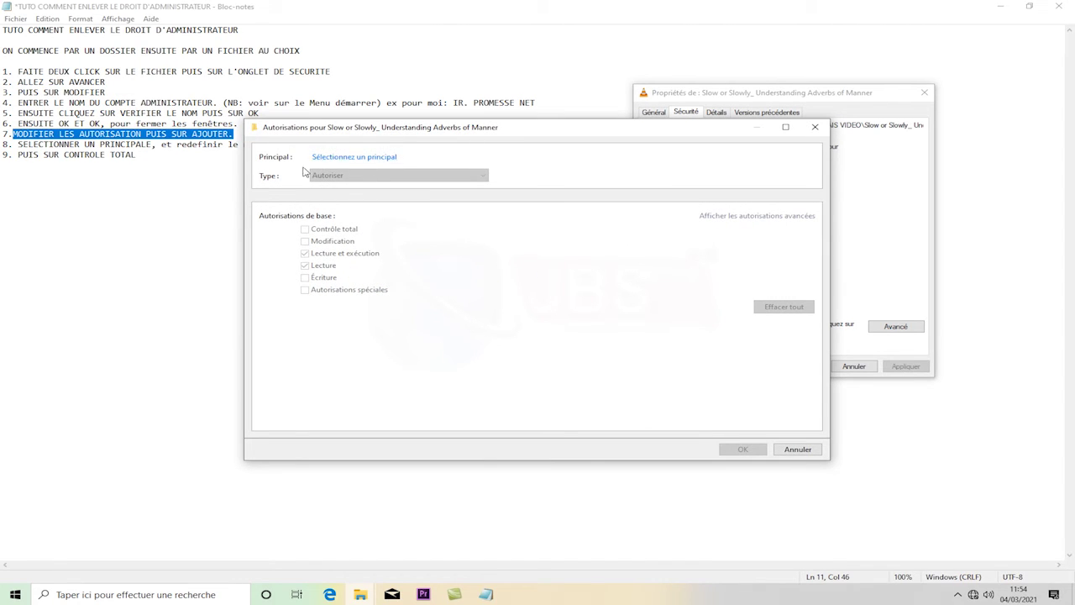
pyautogui.click(361, 158)
# Highlight the part of instruction 8 about redefining the administrator's name in the Notepad instructions, and return to the video's permission entry.
pyautogui.click(78, 144)
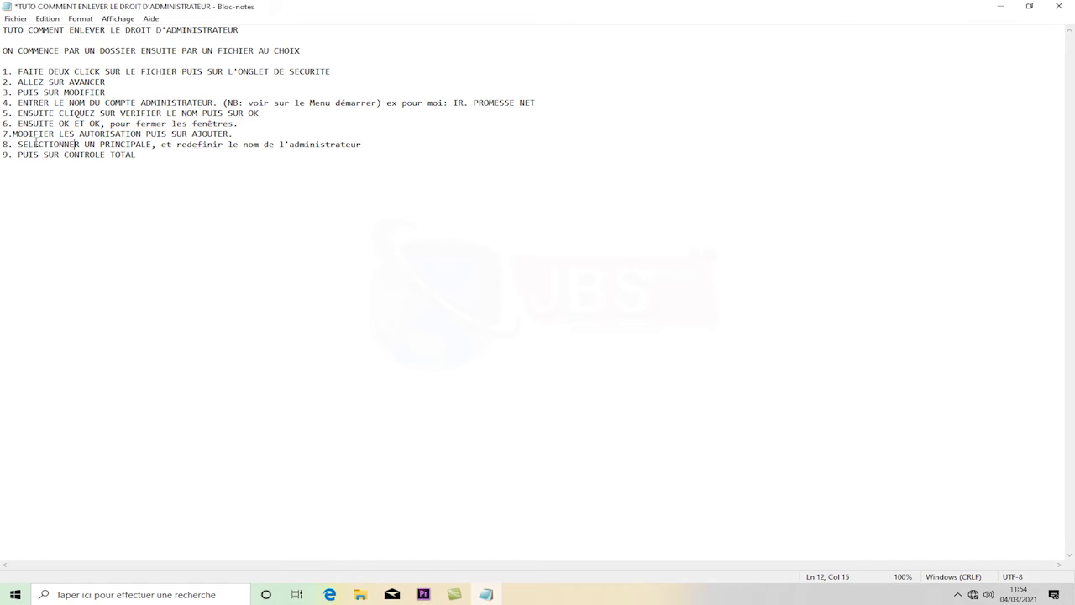
pyautogui.moveTo(18, 143); pyautogui.dragTo(367, 148)
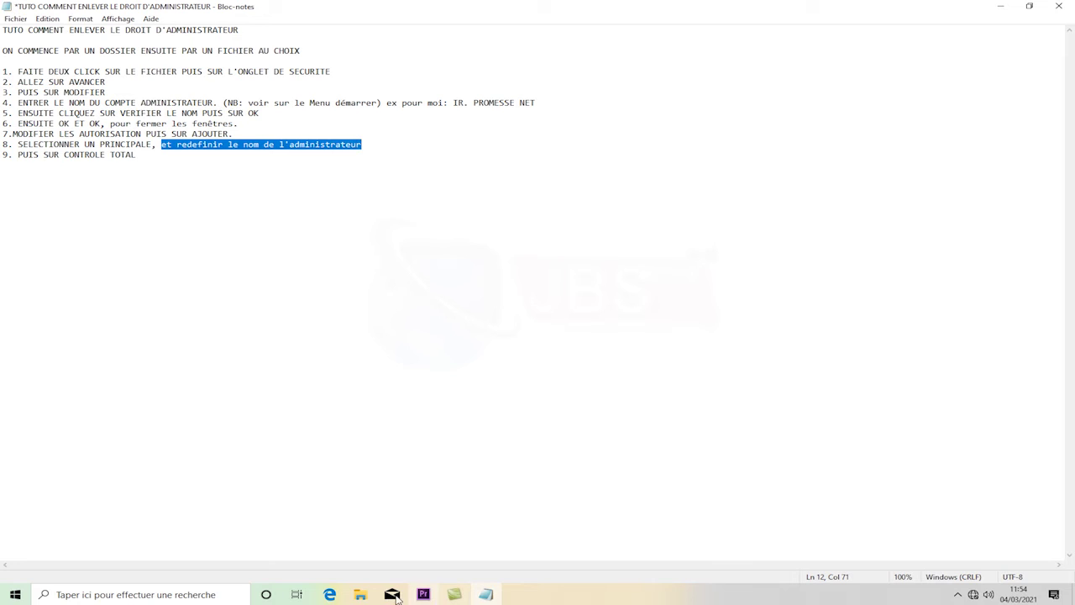
pyautogui.moveTo(365, 594)
pyautogui.click(446, 542)
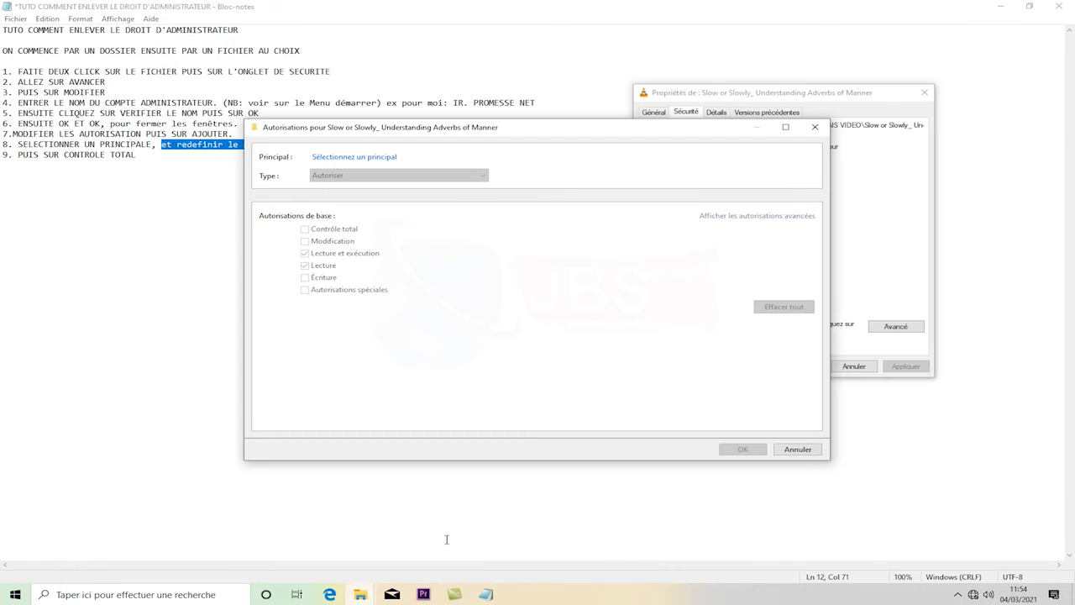
# Select a principal for the video's permission entry by entering the administrator account's name, verifying it and accepting it.
pyautogui.click(320, 157)
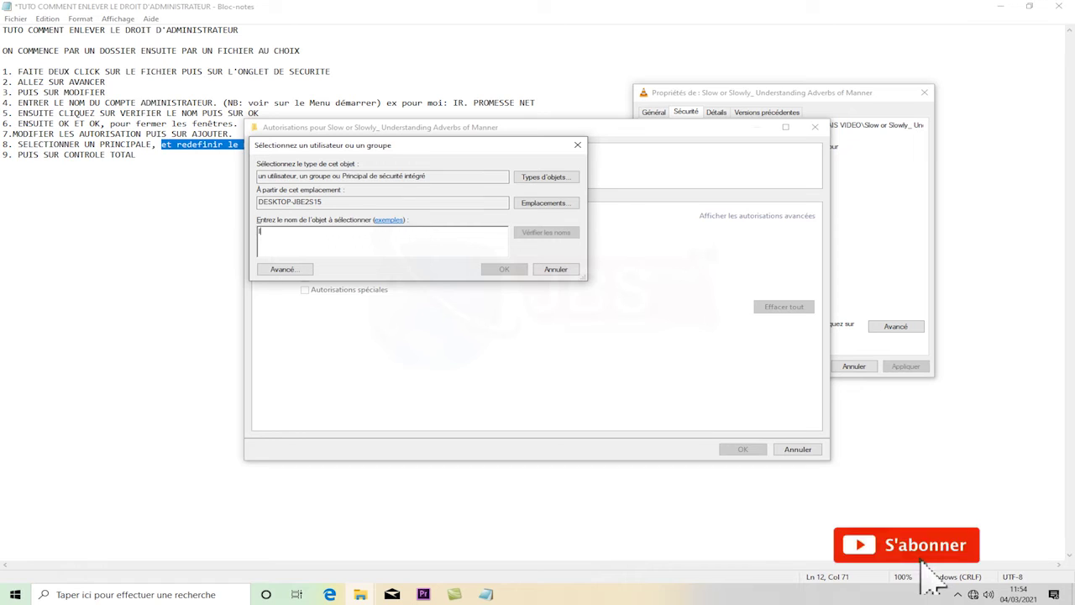
pyautogui.write('IR. ')
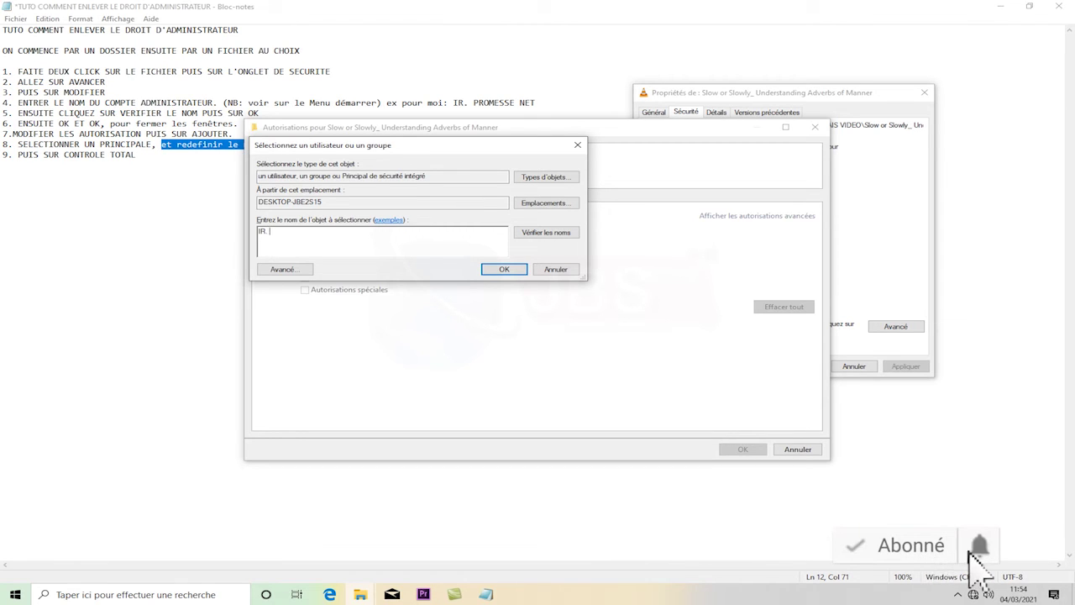
pyautogui.write('PROMESSE NET')
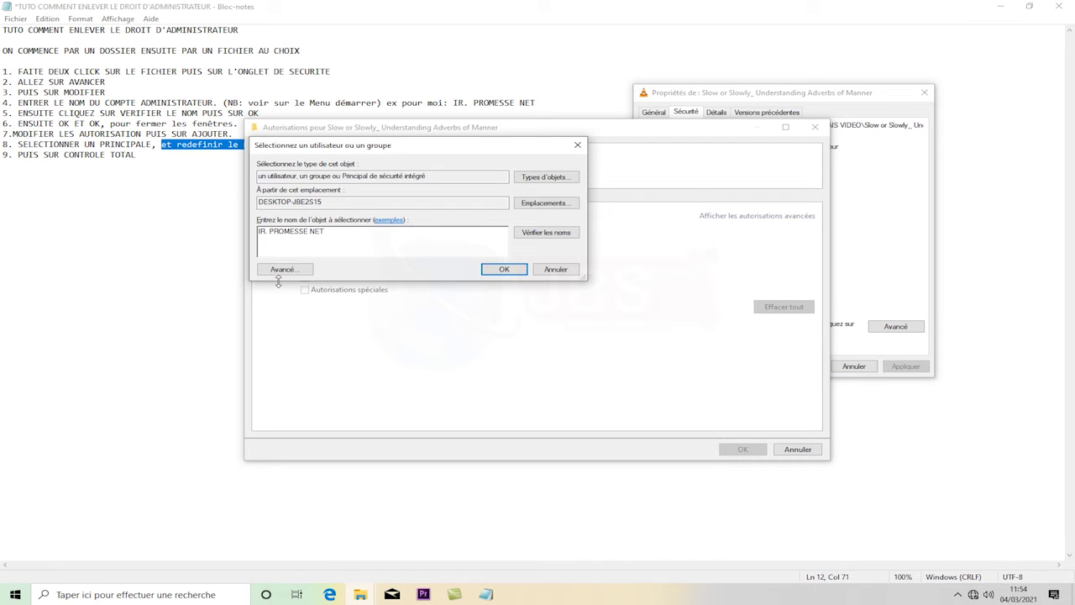
pyautogui.click(561, 234)
pyautogui.click(504, 269)
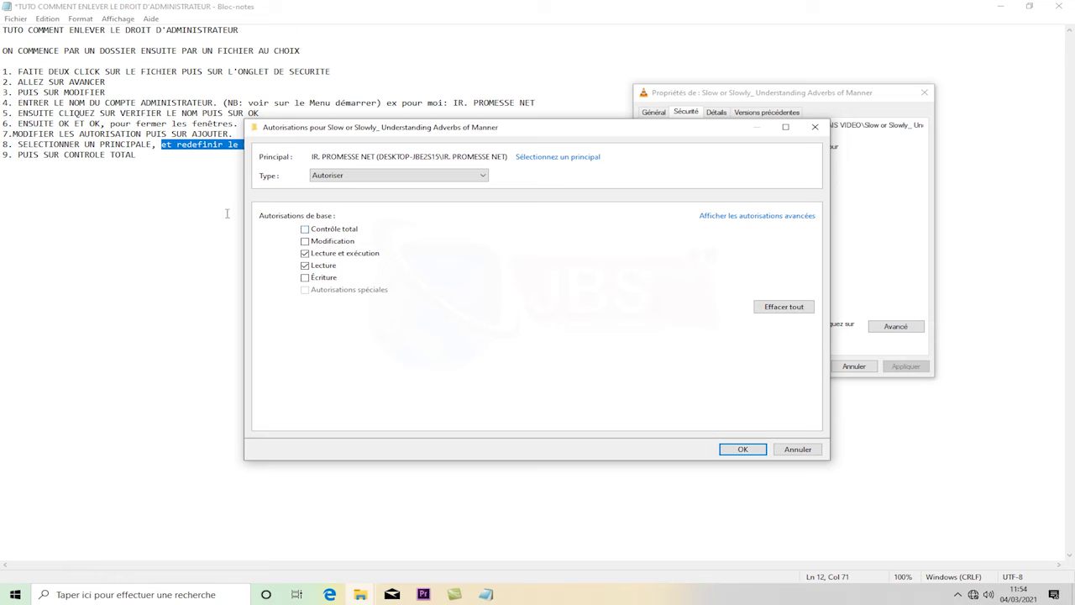
# Highlight instruction 9, "PUIS SUR CONTROLE TOTAL", in the Notepad instructions and return to the video's permission entry.
pyautogui.click(53, 169)
pyautogui.moveTo(18, 155); pyautogui.dragTo(155, 159)
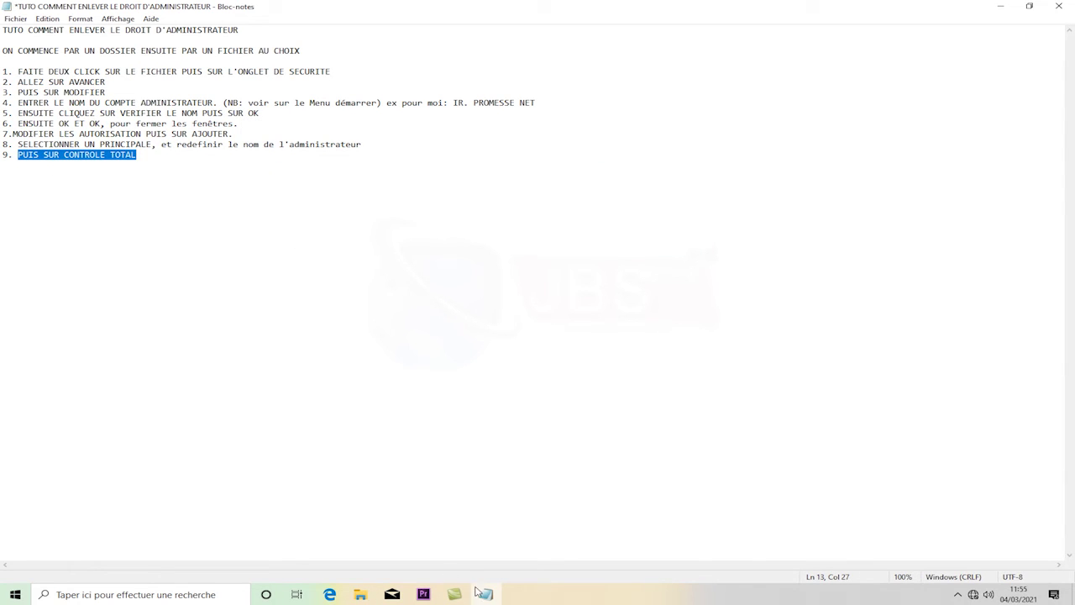
pyautogui.moveTo(360, 594)
pyautogui.click(410, 551)
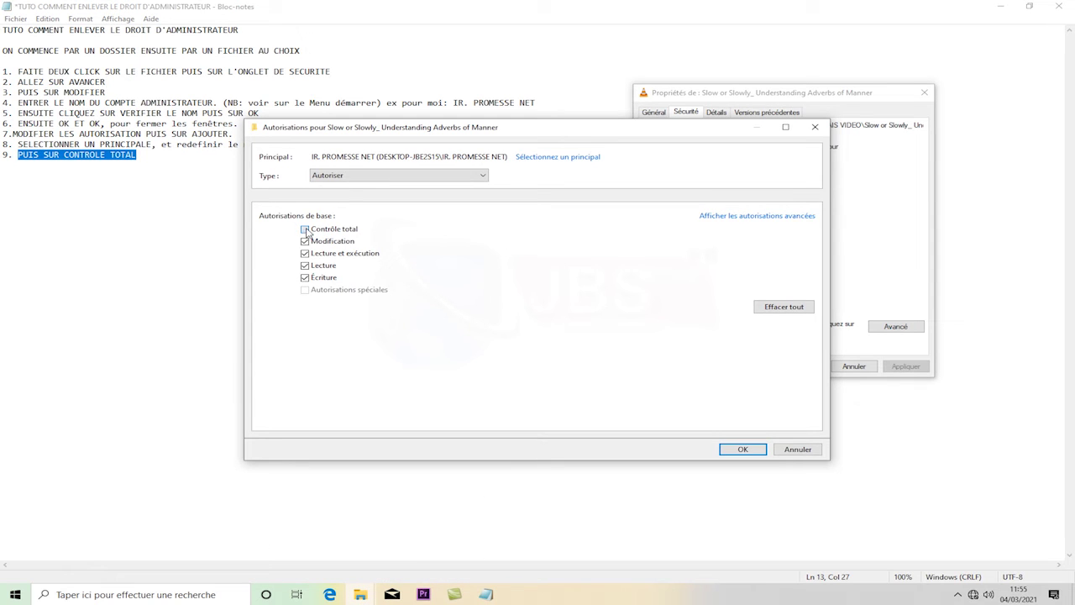
# Grant the account "Contrôle total" over the video and accept the permission entry, the advanced security settings and the file properties.
pyautogui.click(305, 229)
pyautogui.click(742, 449)
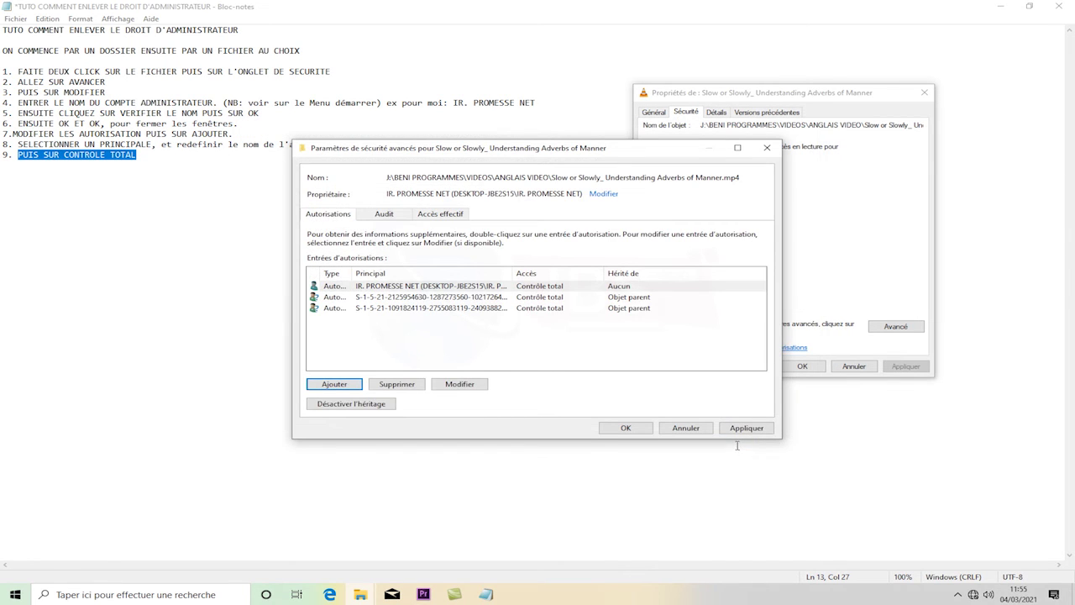
pyautogui.click(625, 429)
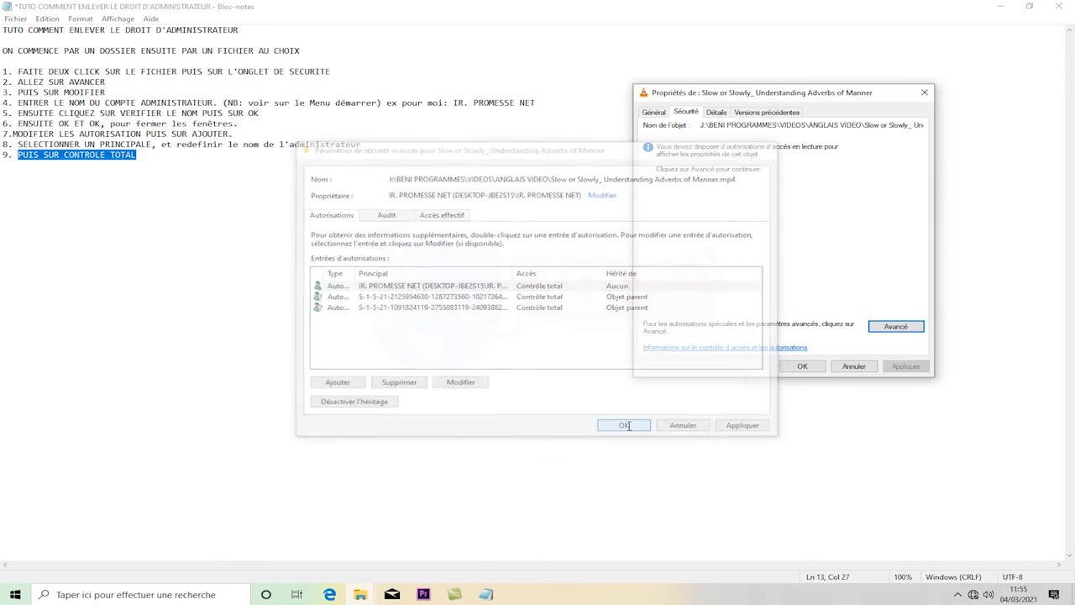
pyautogui.click(804, 366)
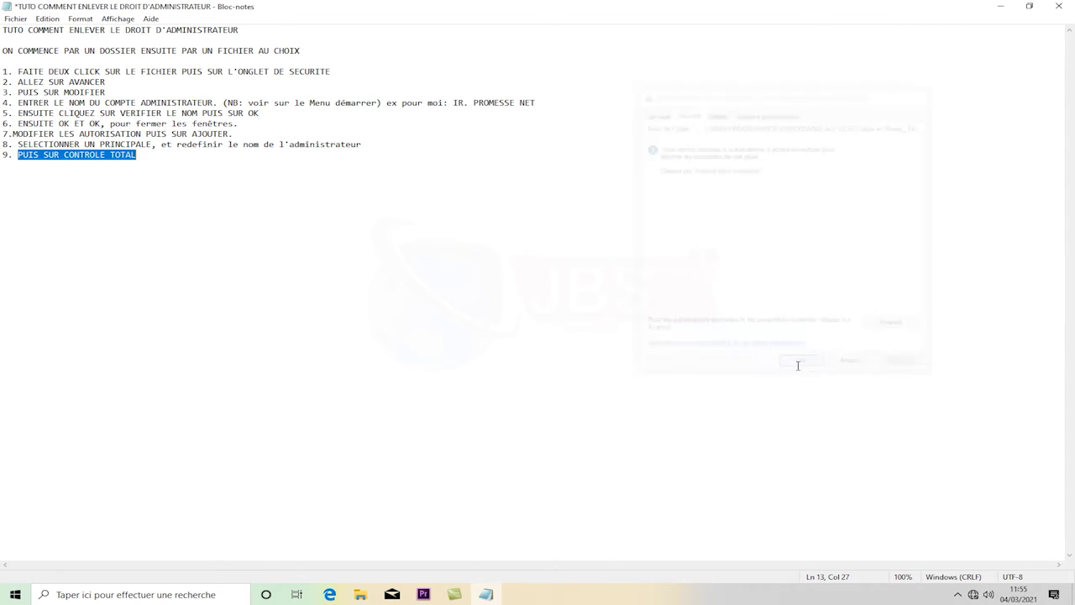
# Refresh the ANGLAIS VIDEO folder and play the "Slow or Slowly_ Understanding Adverbs of Manner" video.
pyautogui.click(361, 595)
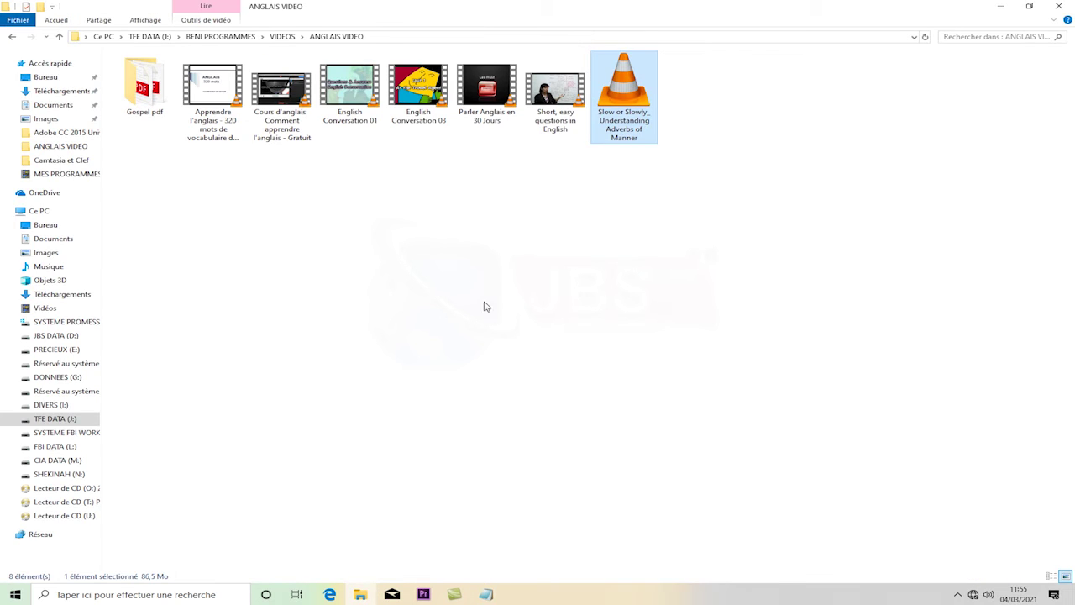
pyautogui.rightClick(534, 239)
pyautogui.click(559, 284)
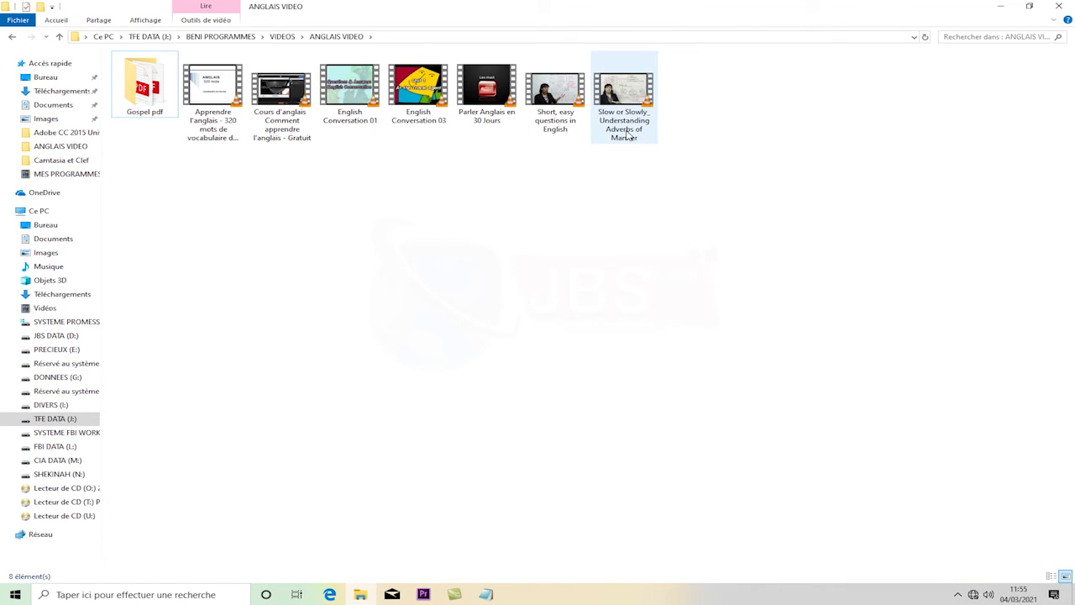
pyautogui.click(628, 91)
pyautogui.doubleClick(624, 95)
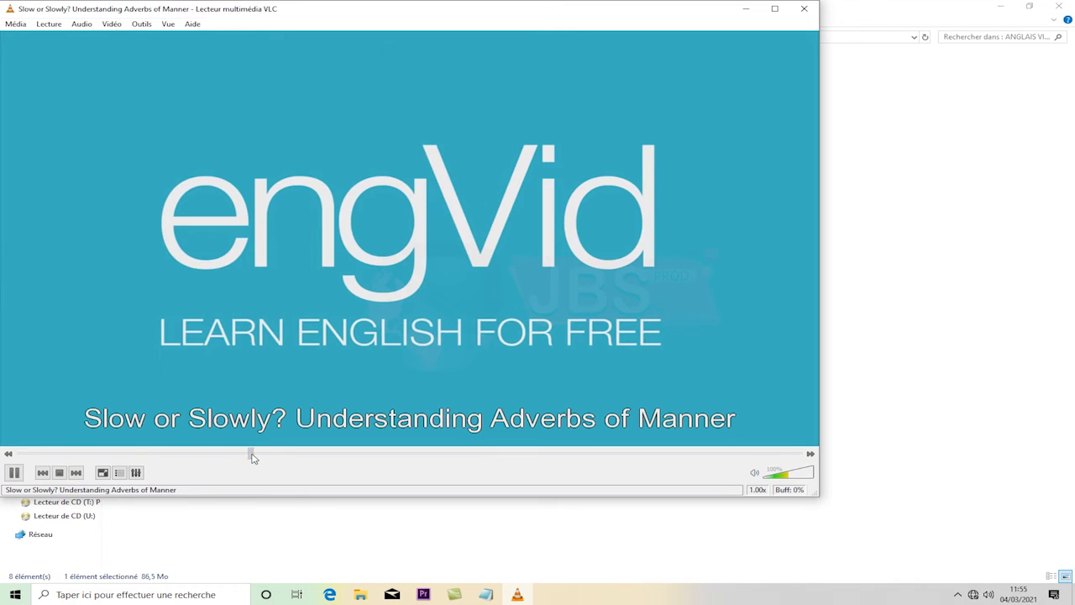
# Skip through several points of the video to check its playback, and close the VLC player.
pyautogui.moveTo(249, 453); pyautogui.dragTo(288, 452)
pyautogui.moveTo(389, 461); pyautogui.dragTo(526, 456)
pyautogui.click(587, 457)
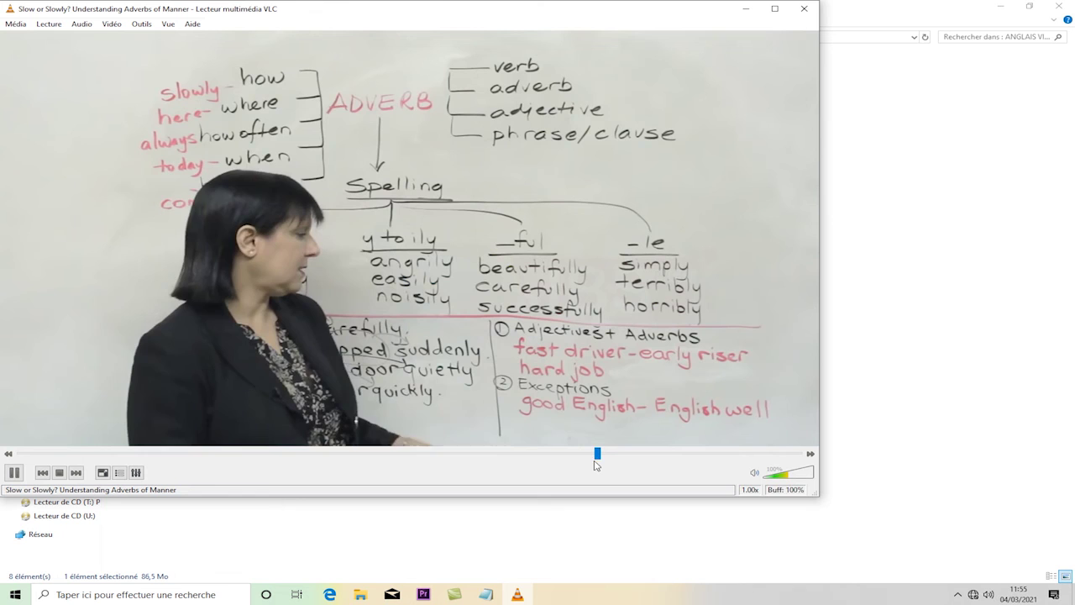
pyautogui.click(669, 457)
pyautogui.click(751, 453)
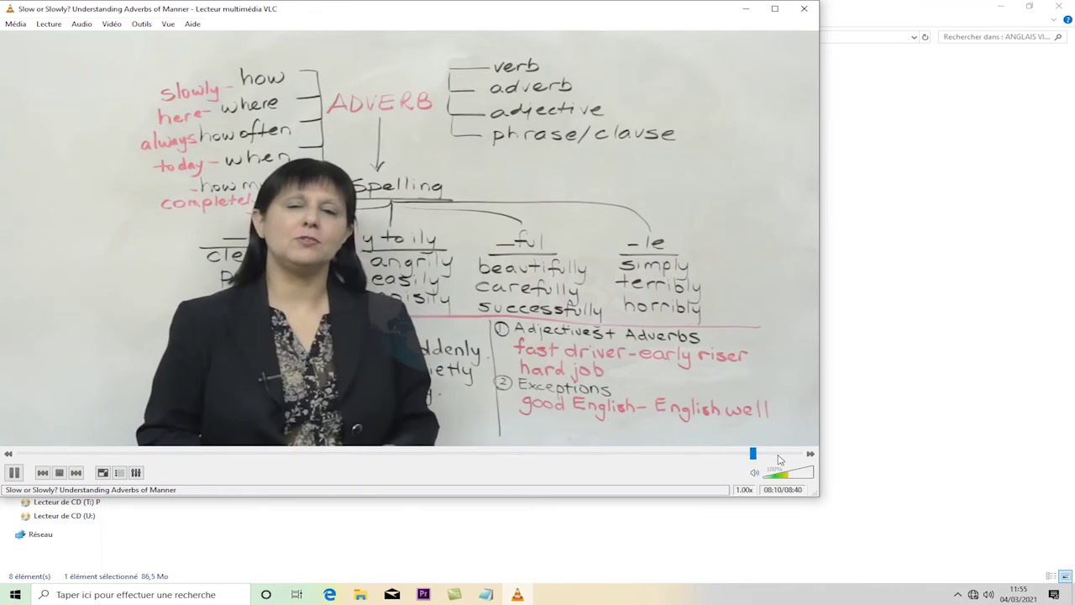
pyautogui.click(780, 454)
pyautogui.click(718, 456)
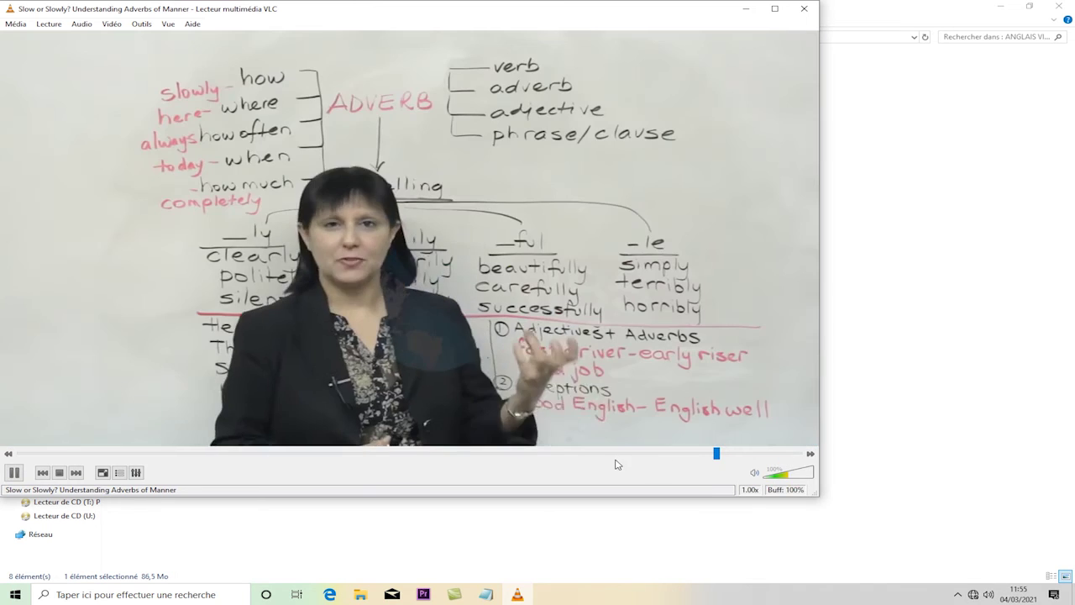
pyautogui.click(579, 454)
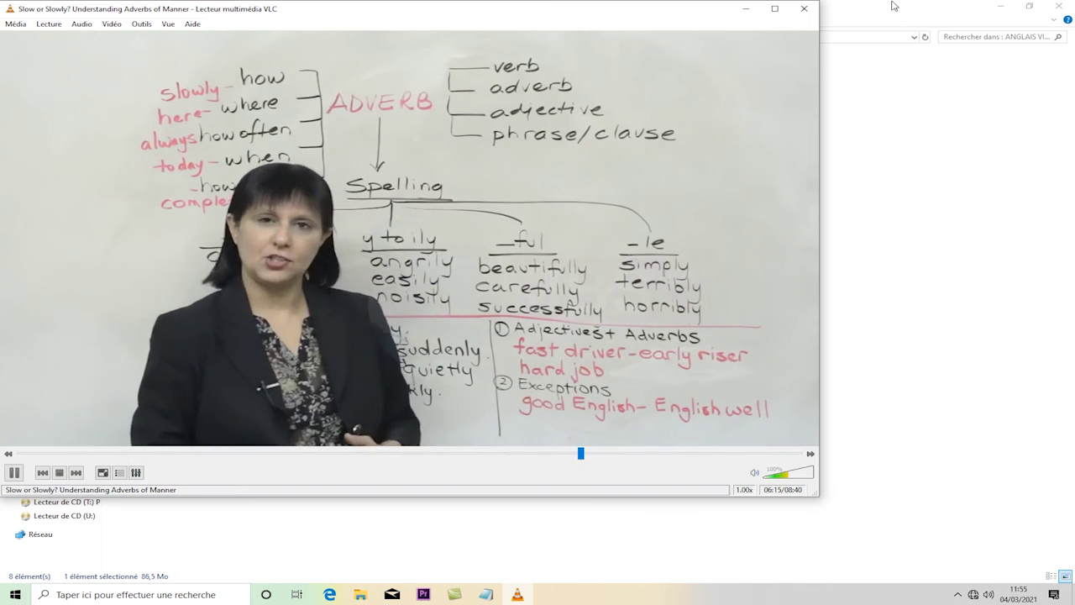
pyautogui.click(804, 8)
# Below the Notepad instructions, add the lines "MERCI A LA PROCHAINE VIDEO......." and "ABONNEZ-VOUS DANS NOTRE CHAINE YOUTUBE JBS PROD TV".
pyautogui.click(487, 594)
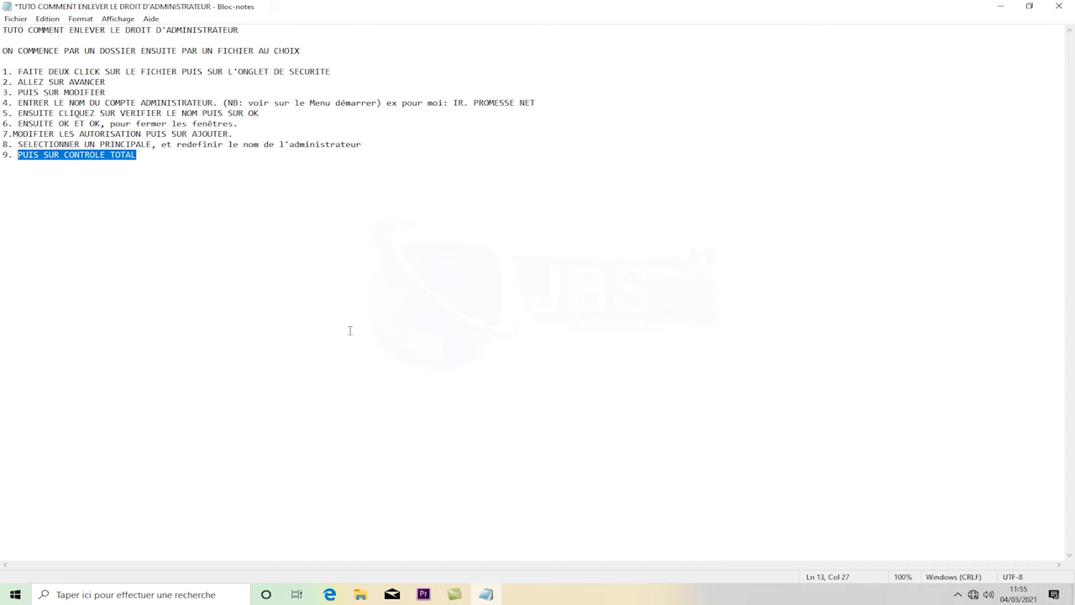
pyautogui.click(183, 191)
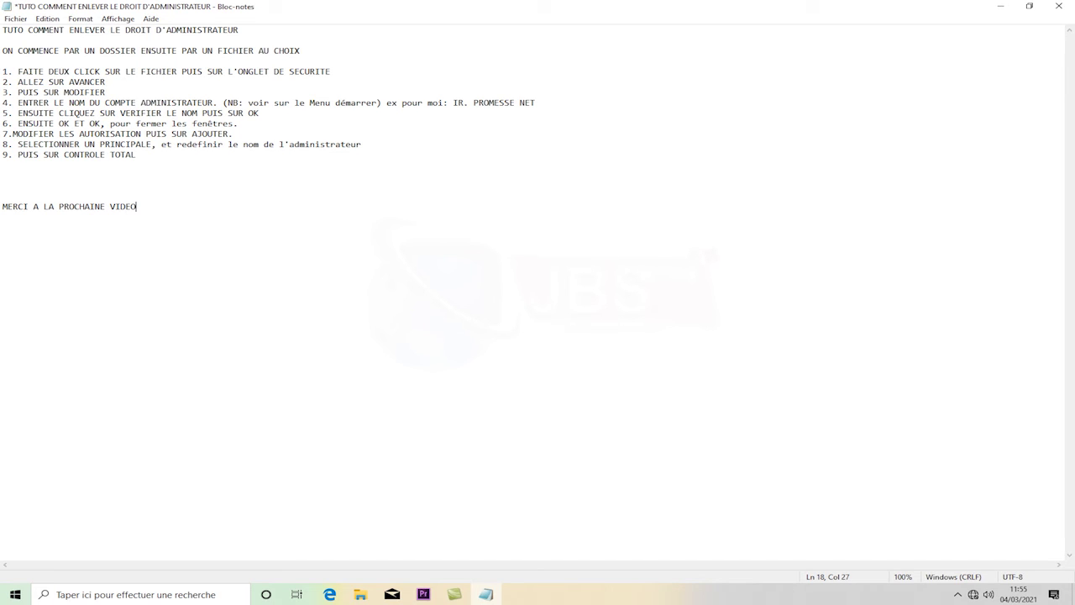
pyautogui.press('Return')
pyautogui.press('Return')
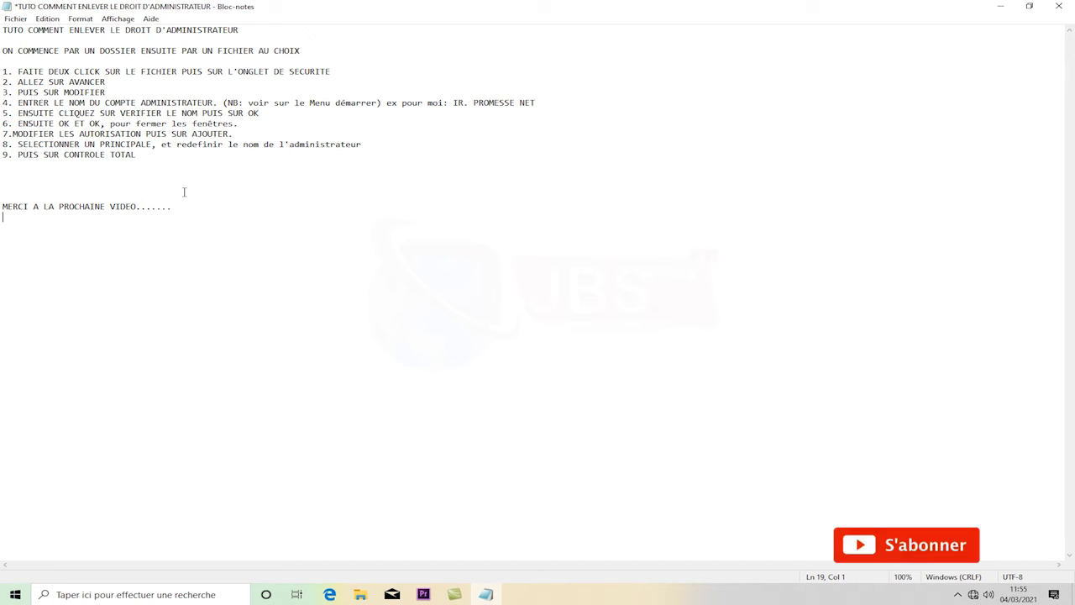
pyautogui.write('ABO')
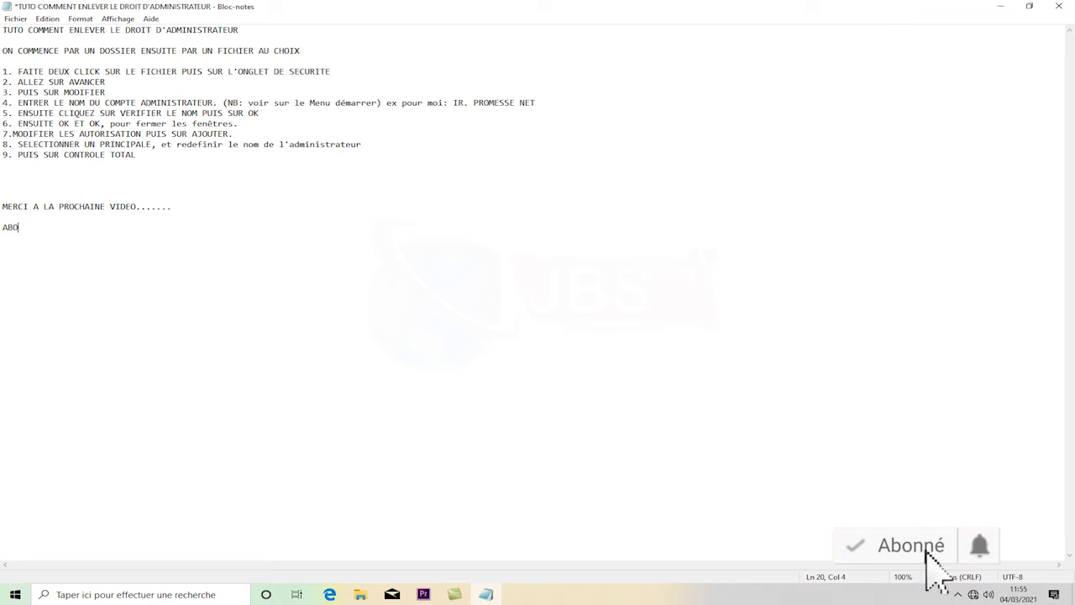
pyautogui.write('NNEZ-VO')
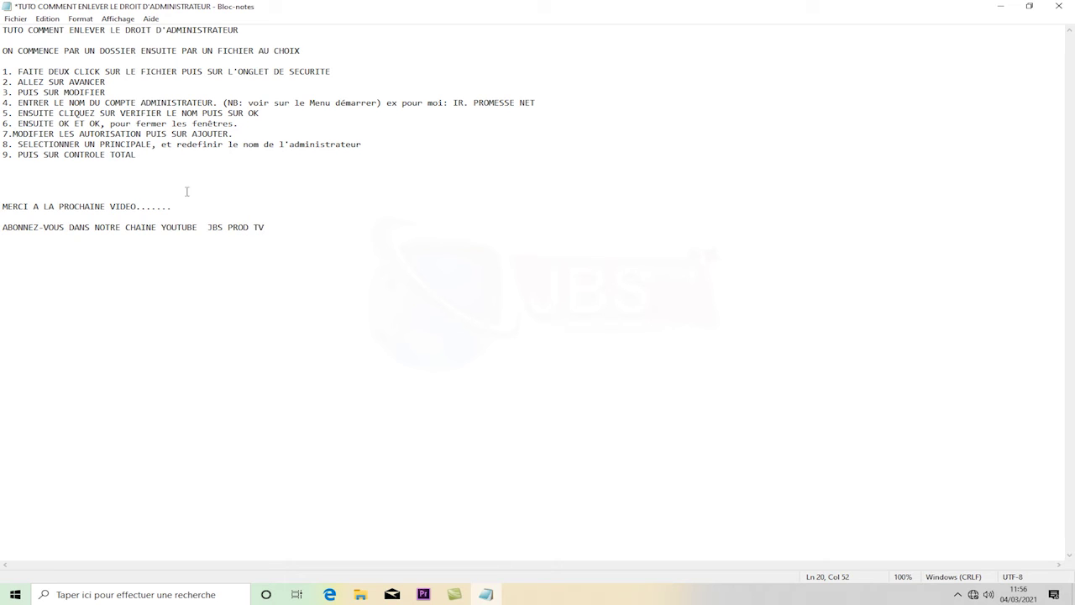
# Highlight the YouTube subscription line in the Notepad text, clear the selection and close the document.
pyautogui.moveTo(280, 230); pyautogui.dragTo(1, 228)
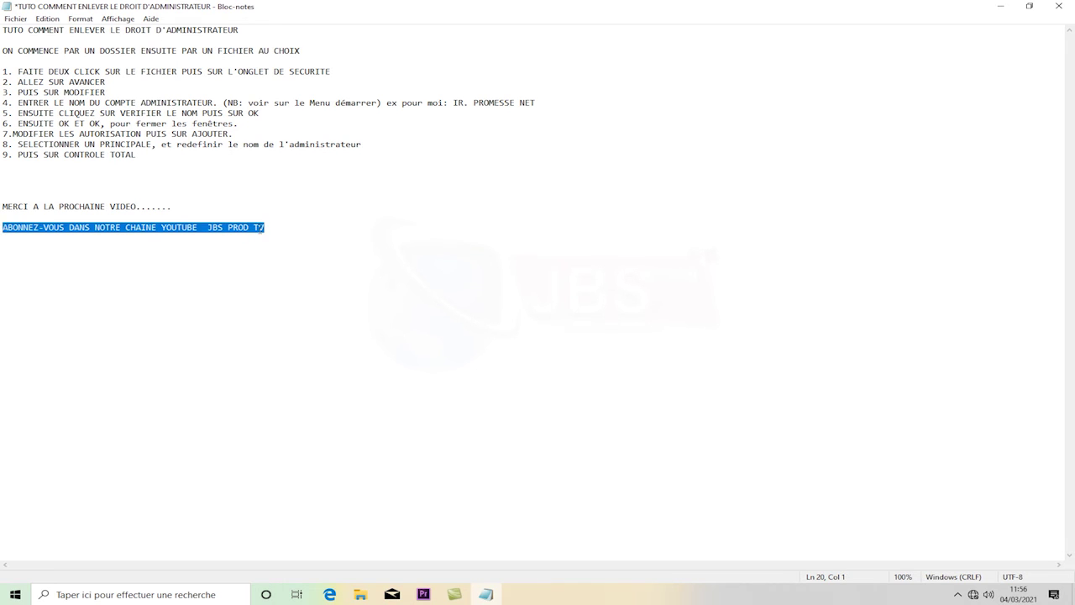
pyautogui.click(387, 220)
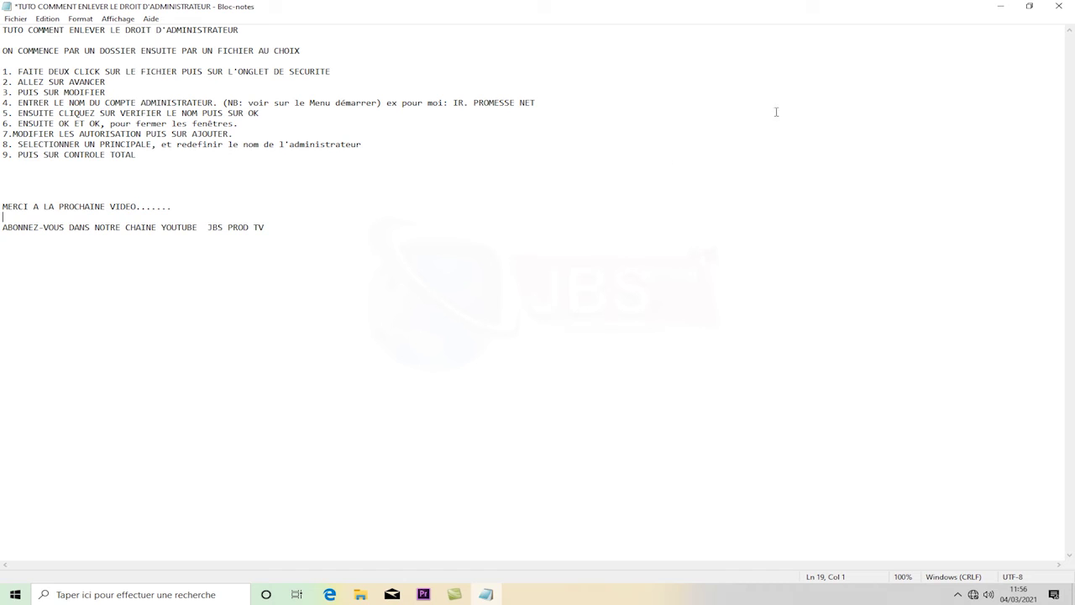
pyautogui.click(1061, 8)
pyautogui.click(464, 315)
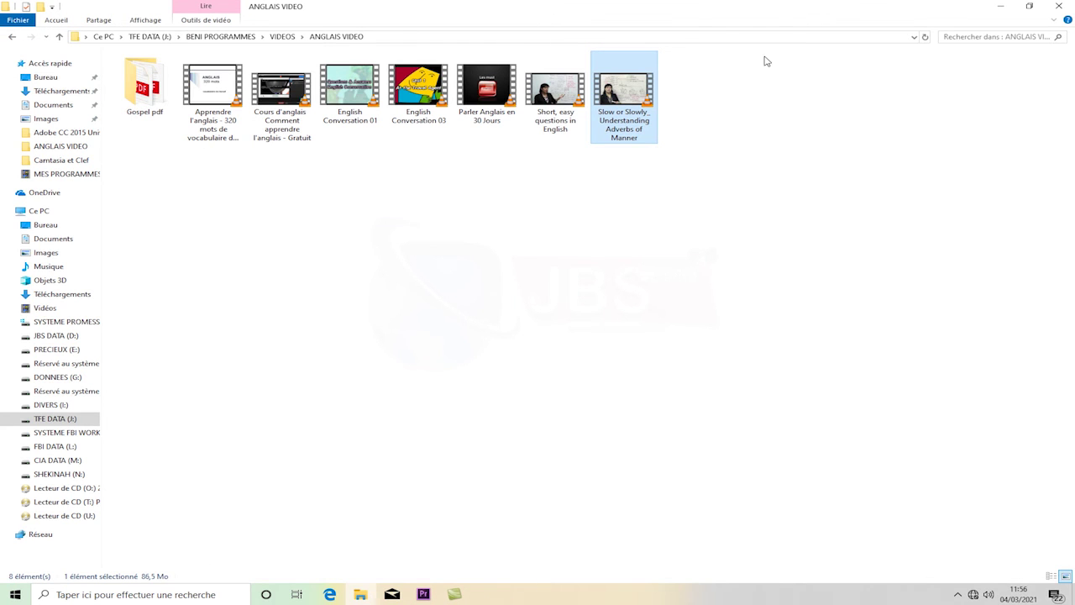
# Go up to the VIDEOS folder and display its contents as very large icons ("Très grandes icônes").
pyautogui.click(282, 38)
pyautogui.rightClick(277, 274)
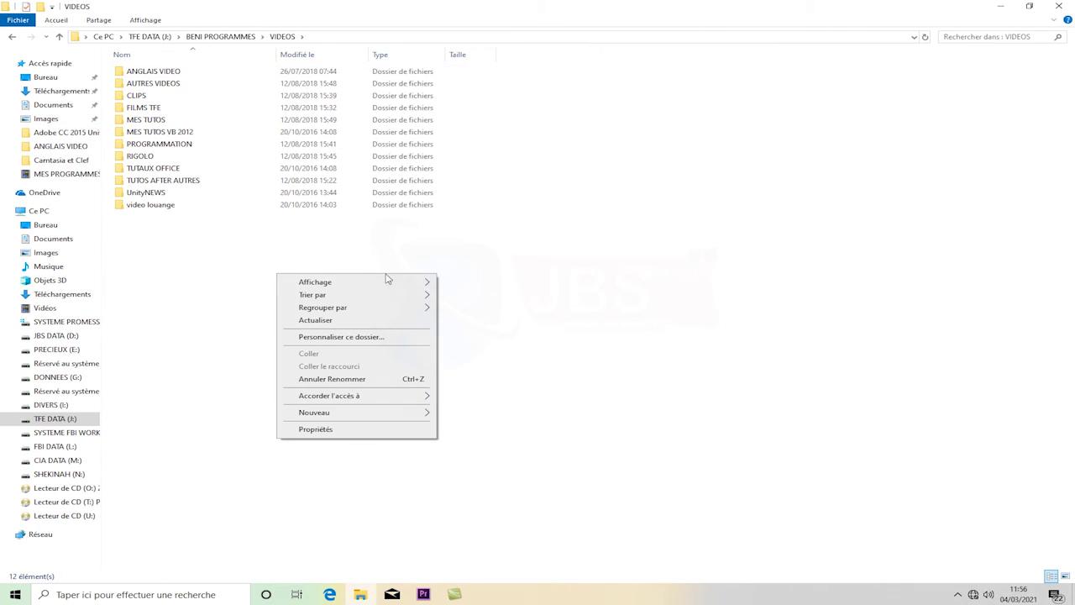
pyautogui.moveTo(386, 281)
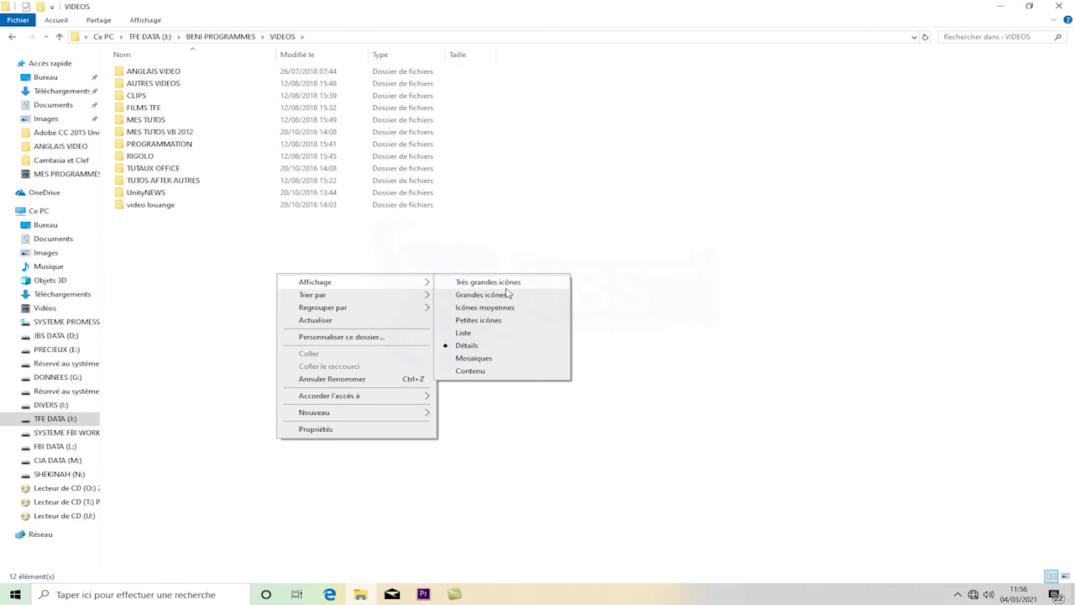
pyautogui.click(502, 283)
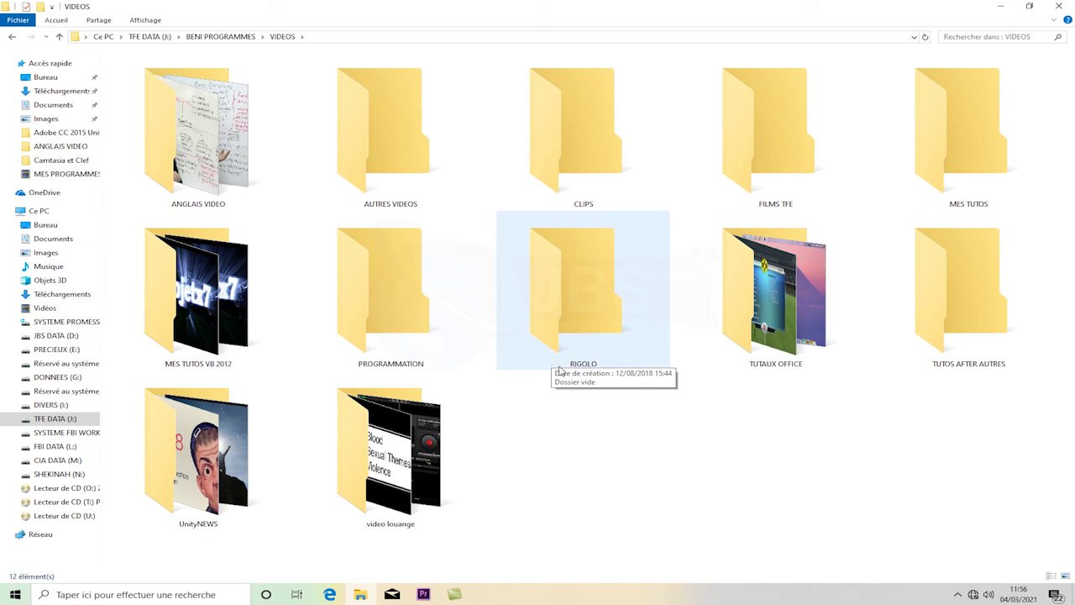
# Try to open the PROGRAMMATION folder and continue for permanent access, and open the folder's security properties.
pyautogui.click(570, 346)
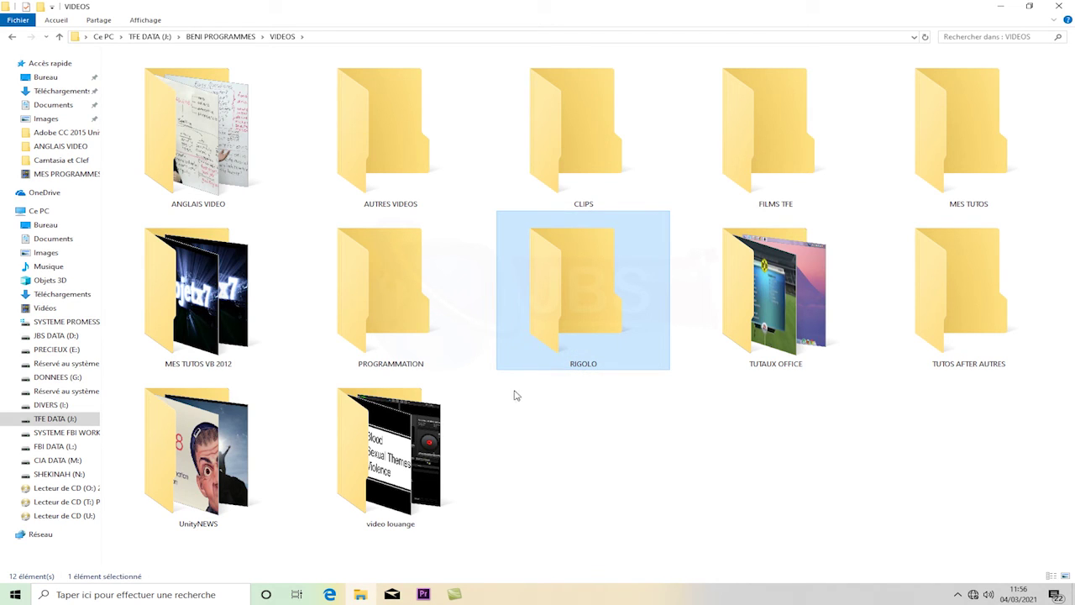
pyautogui.click(527, 452)
pyautogui.click(332, 331)
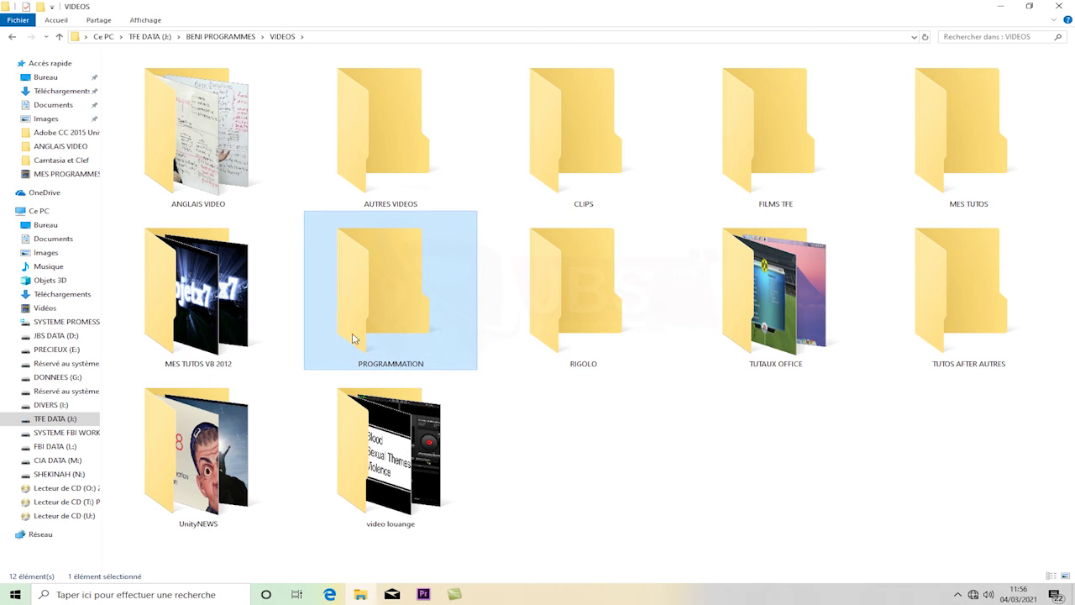
pyautogui.click(570, 334)
pyautogui.doubleClick(349, 327)
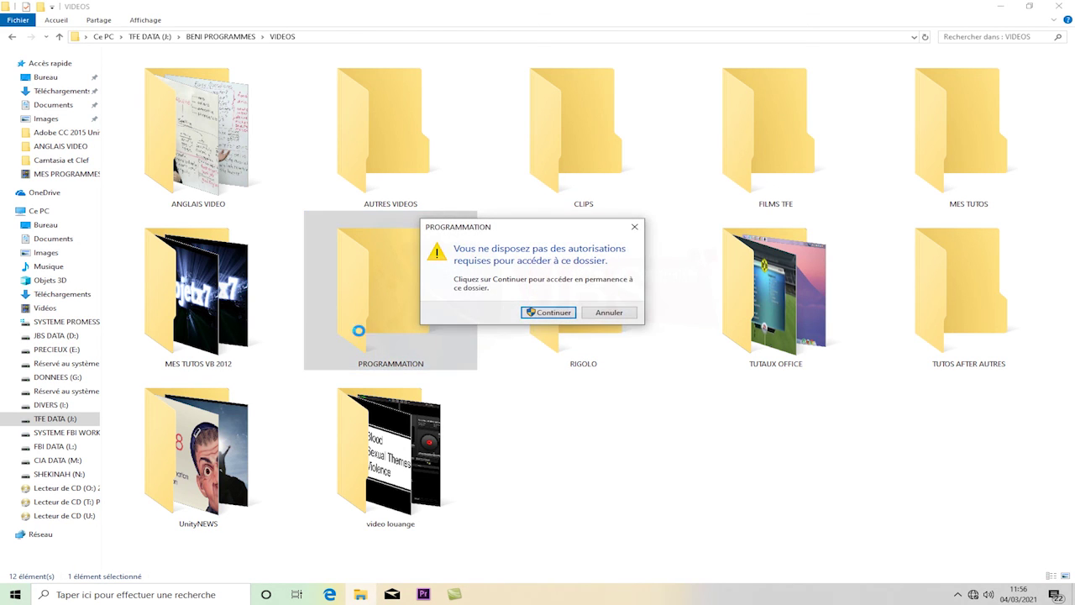
pyautogui.click(548, 313)
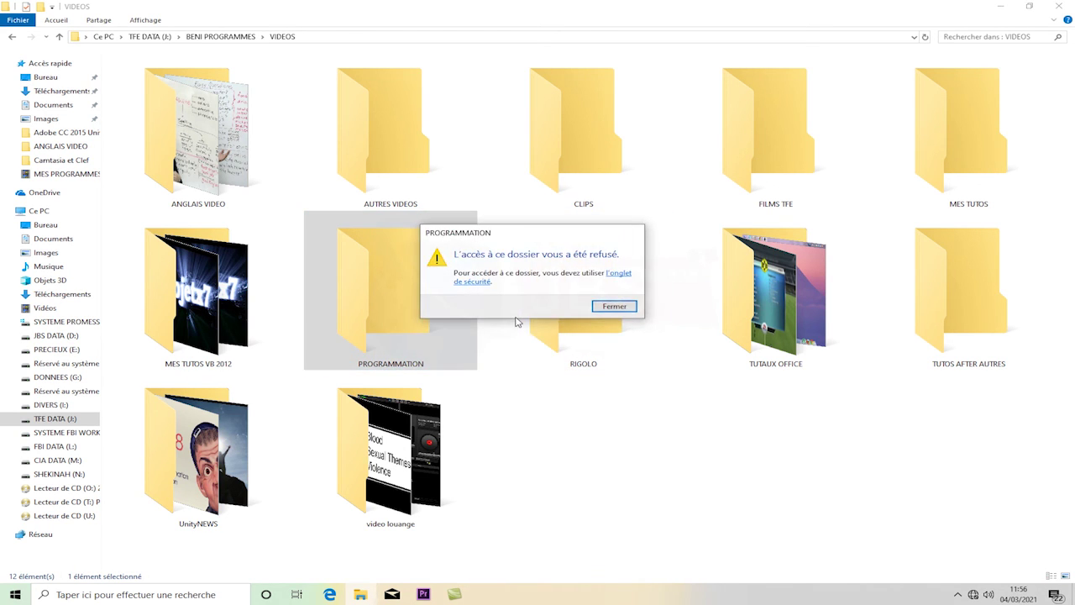
pyautogui.click(480, 282)
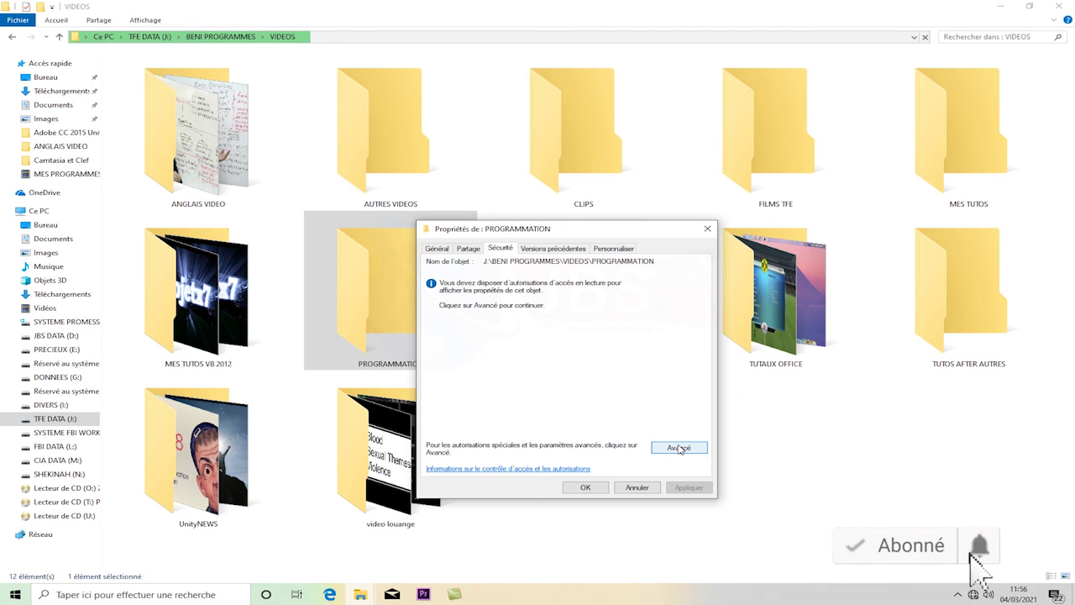
# In the advanced security settings of the PROGRAMMATION folder, set the owner to the local user account and confirm both dialogs.
pyautogui.click(678, 447)
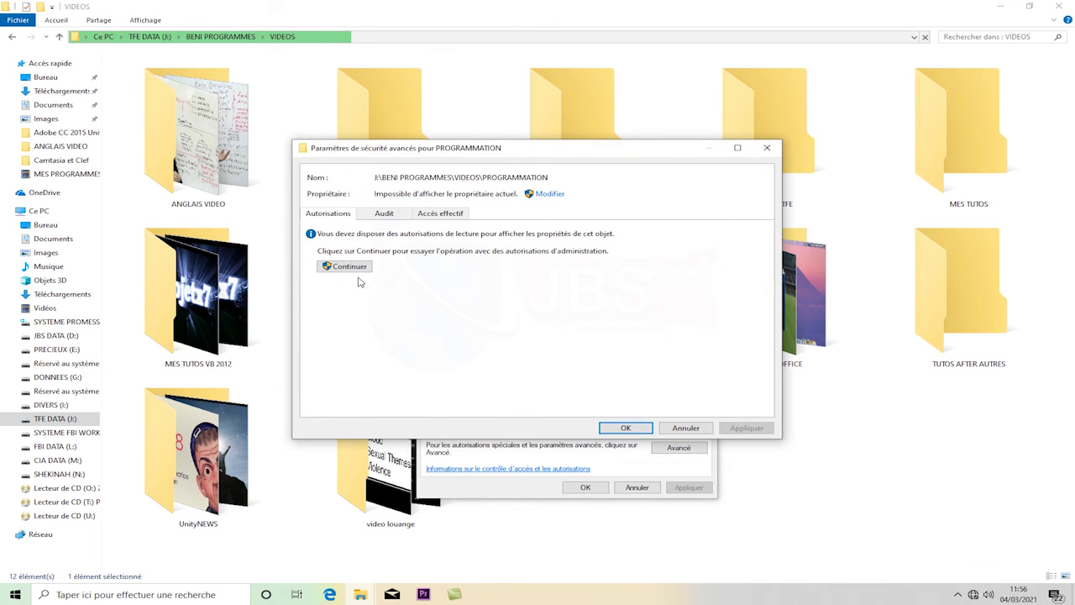
pyautogui.press('Return')
pyautogui.click(549, 194)
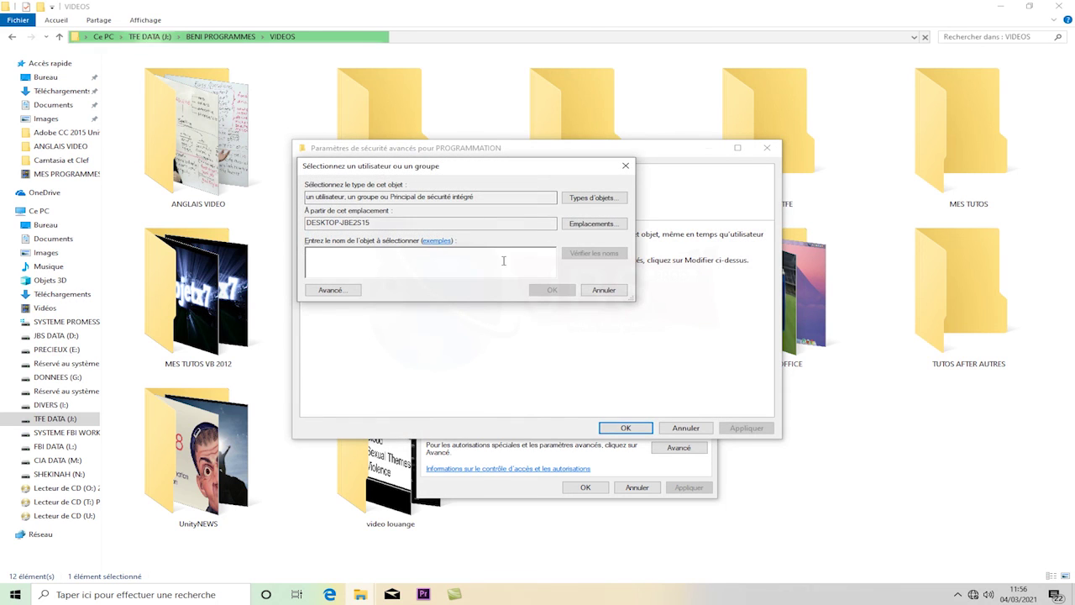
pyautogui.write('IR')
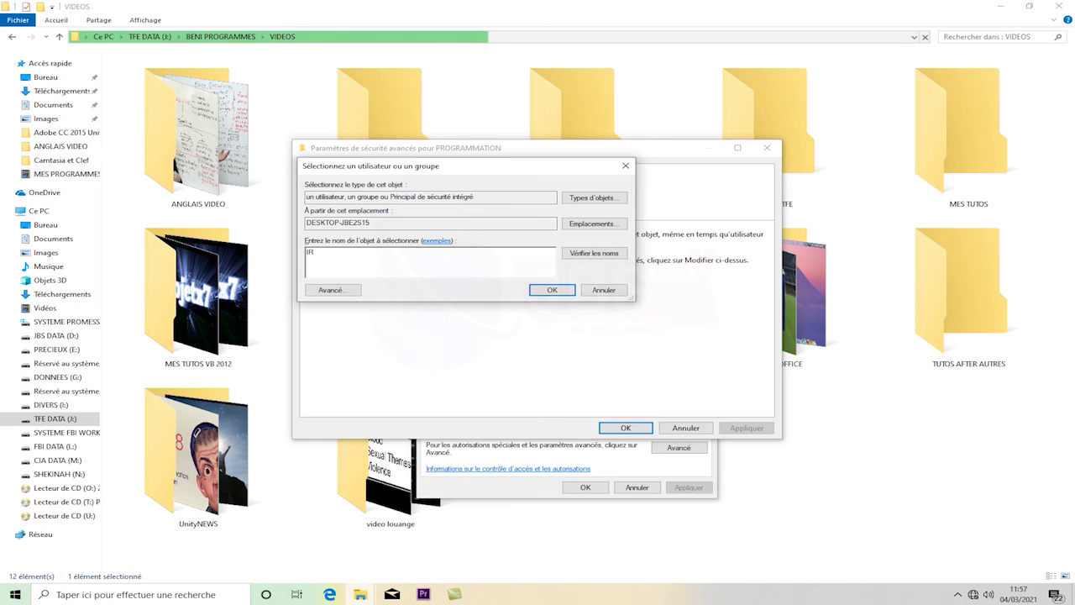
pyautogui.write('. PROMESSE NE')
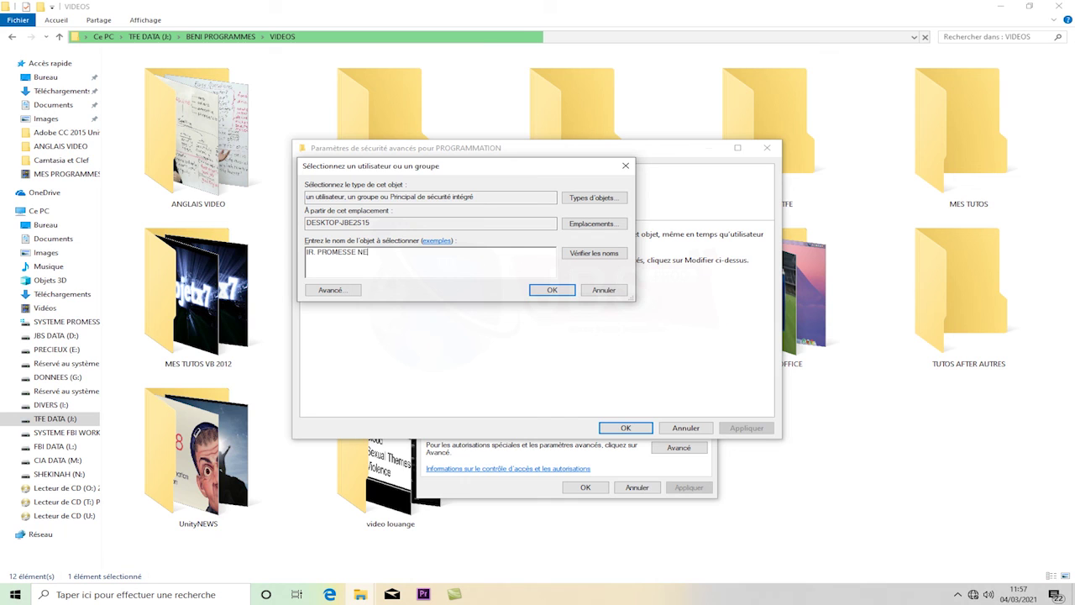
pyautogui.write('T')
pyautogui.click(552, 290)
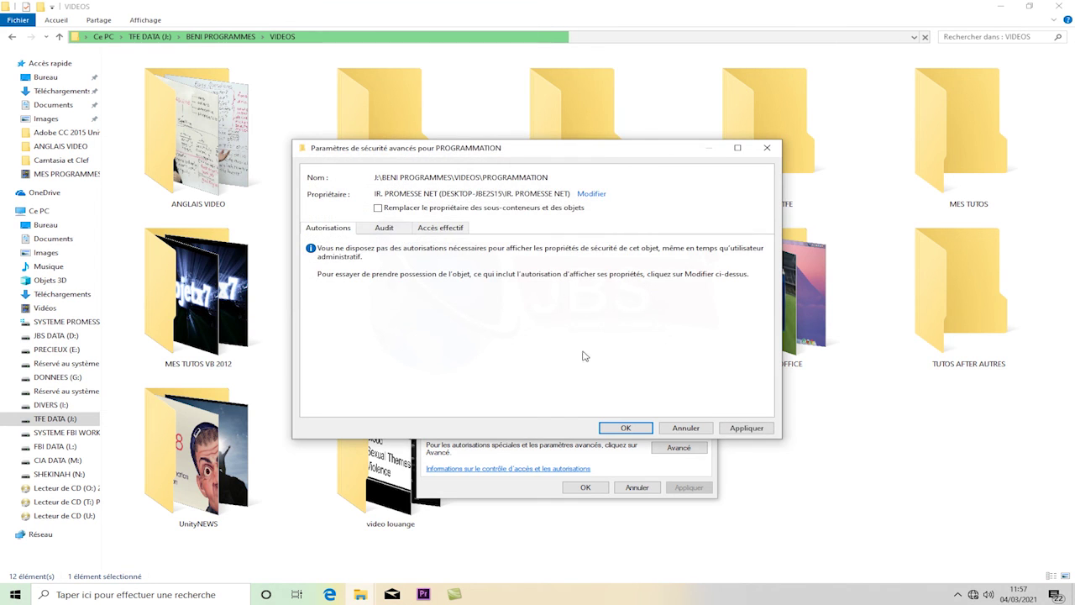
pyautogui.click(625, 428)
pyautogui.click(585, 487)
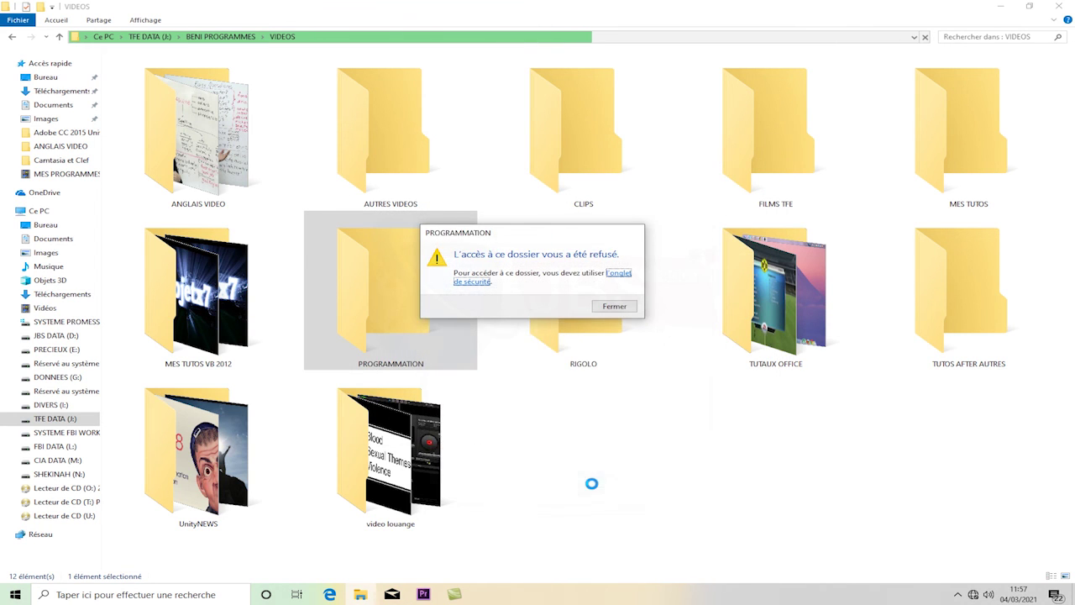
# Dismiss the access message and open the PROGRAMMATION folder, continuing for permanent access.
pyautogui.click(616, 307)
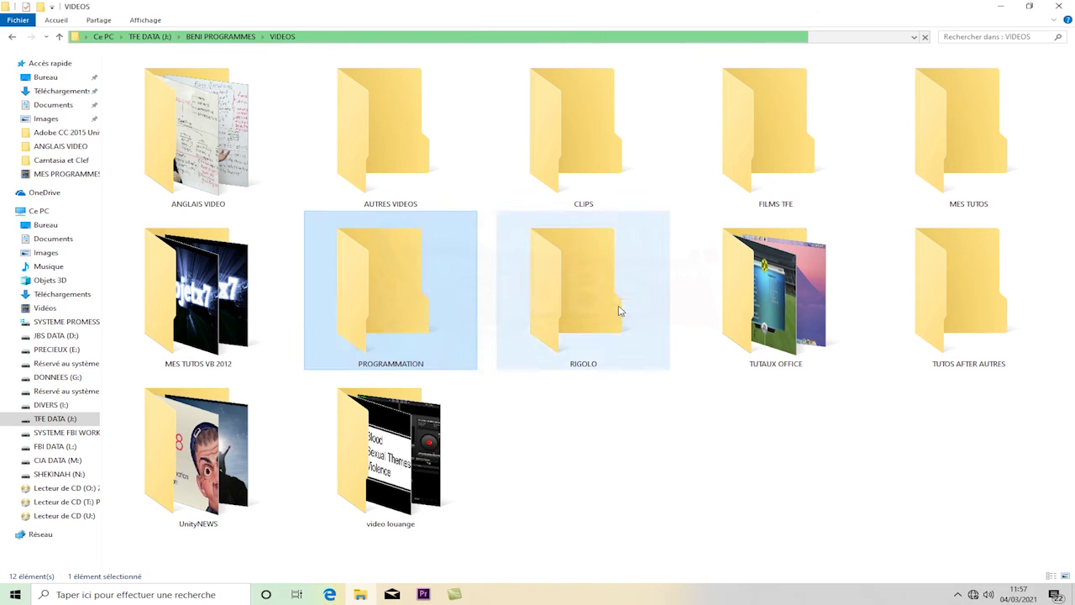
pyautogui.doubleClick(434, 299)
pyautogui.click(539, 309)
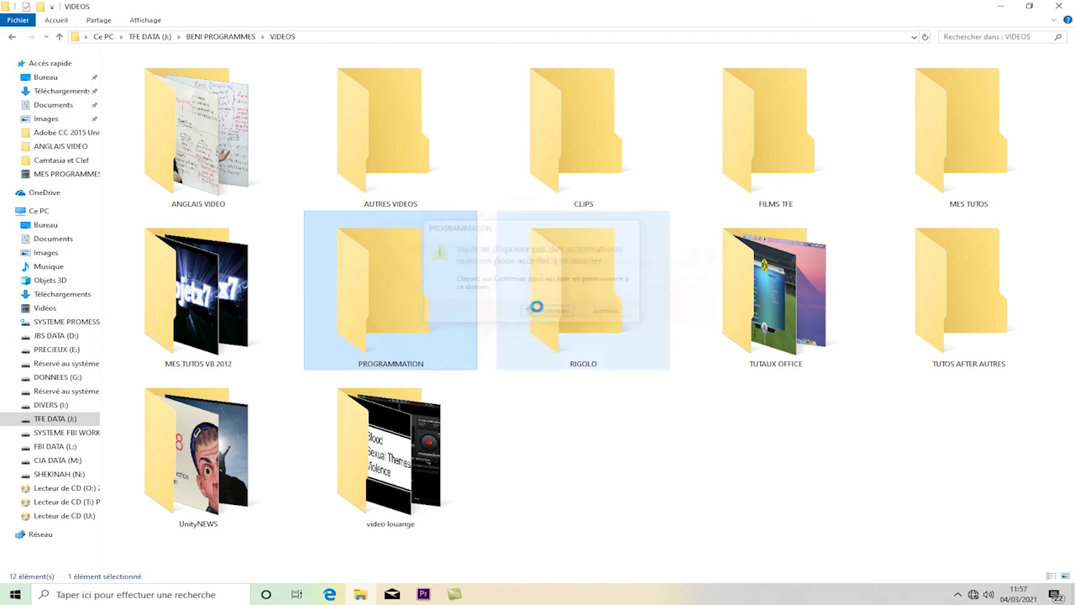
# Try to open the TUTOS MySQL subfolder and continue for permanent access, and open its security properties.
pyautogui.doubleClick(148, 73)
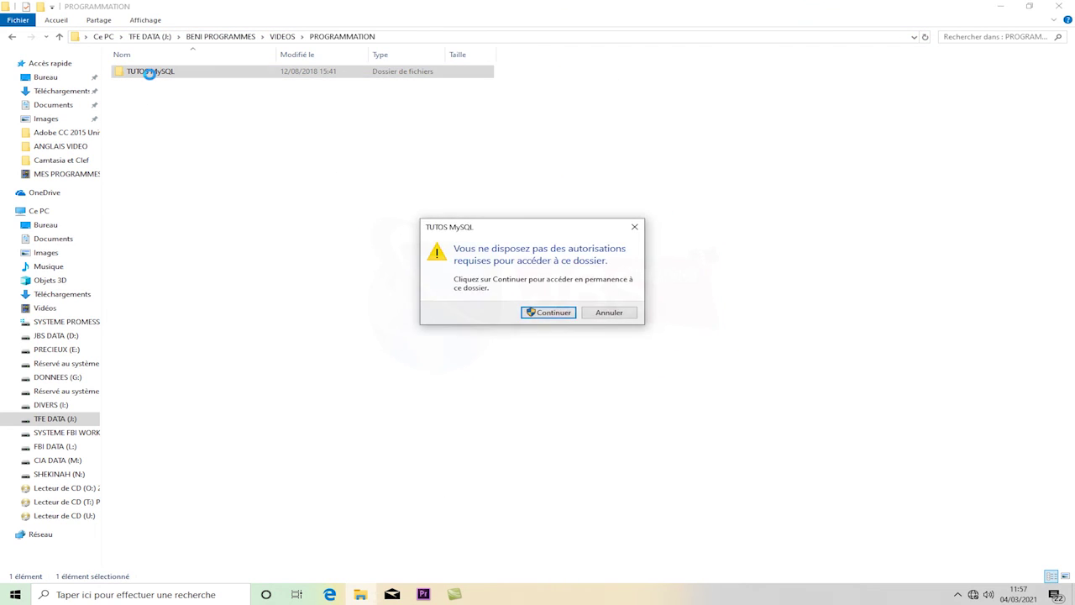
pyautogui.click(535, 312)
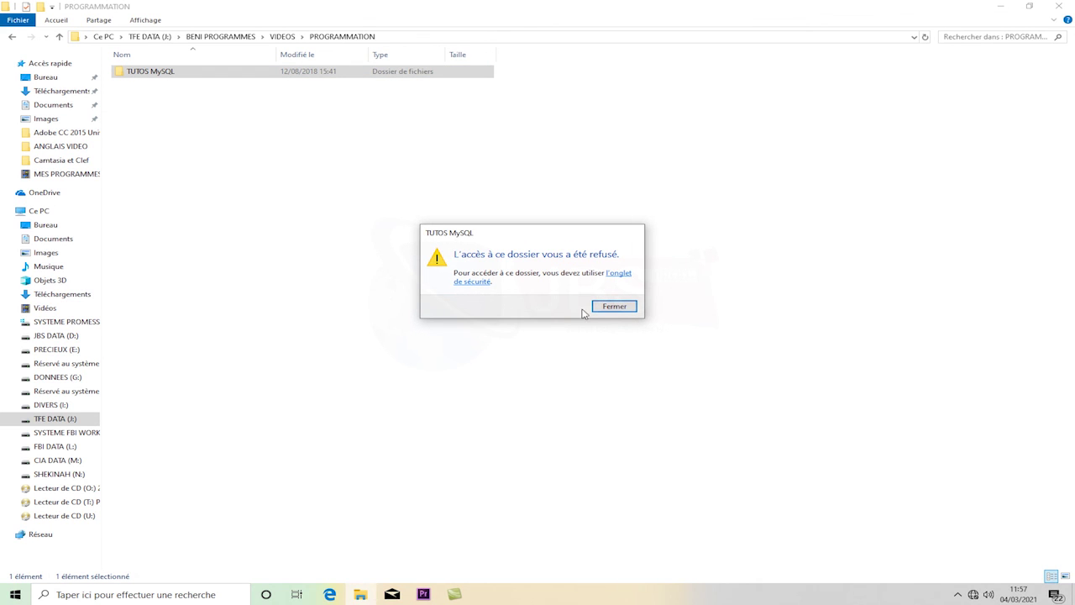
pyautogui.click(619, 274)
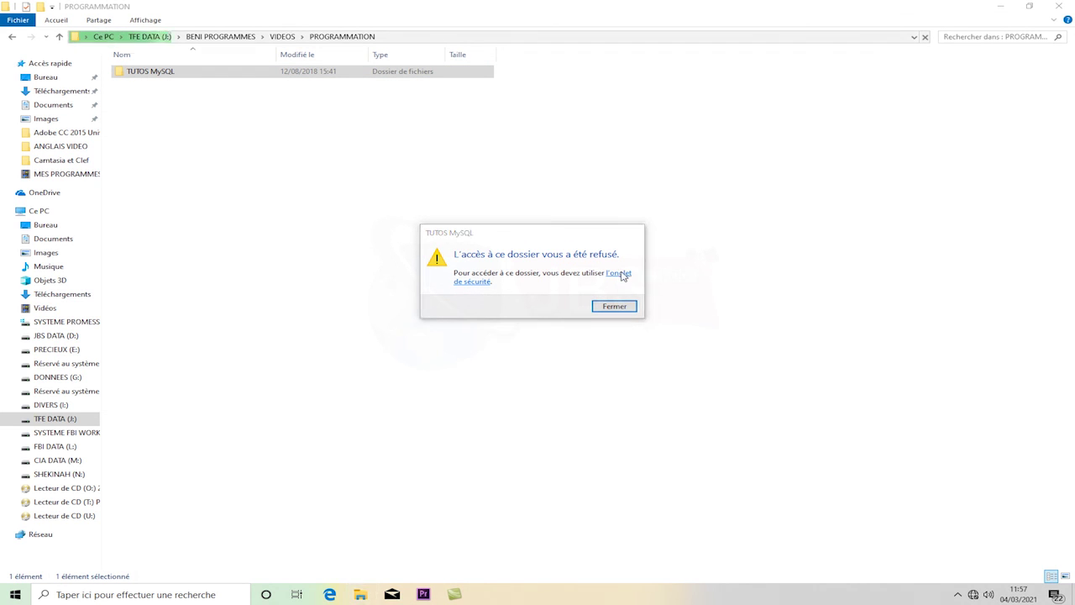
# In the advanced security settings of TUTOS MySQL, set the owner to the local user account, checking the name and confirming both dialogs.
pyautogui.click(888, 499)
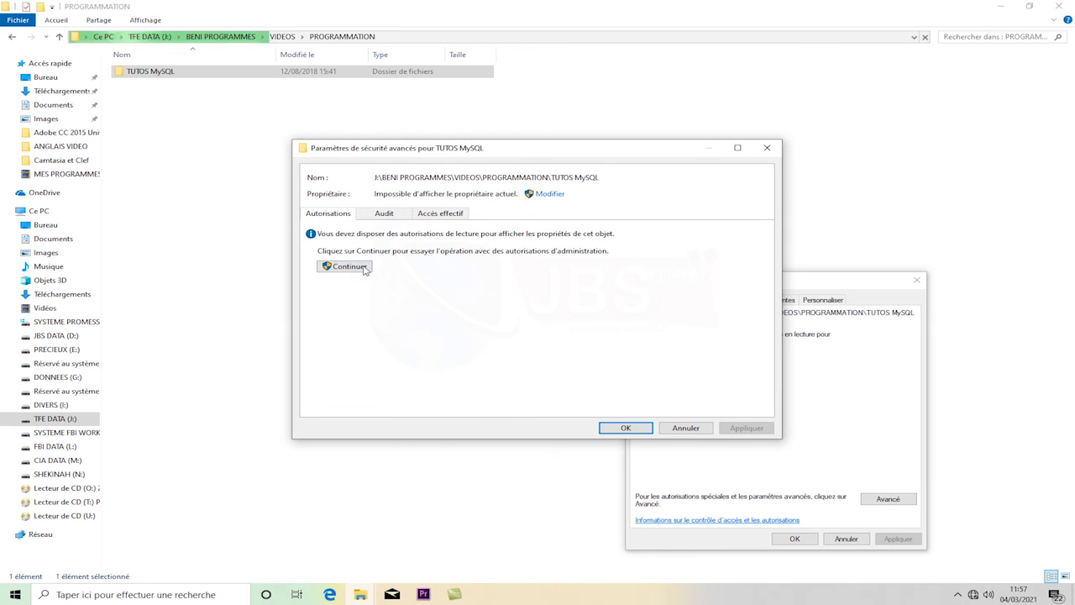
pyautogui.click(358, 269)
pyautogui.click(550, 193)
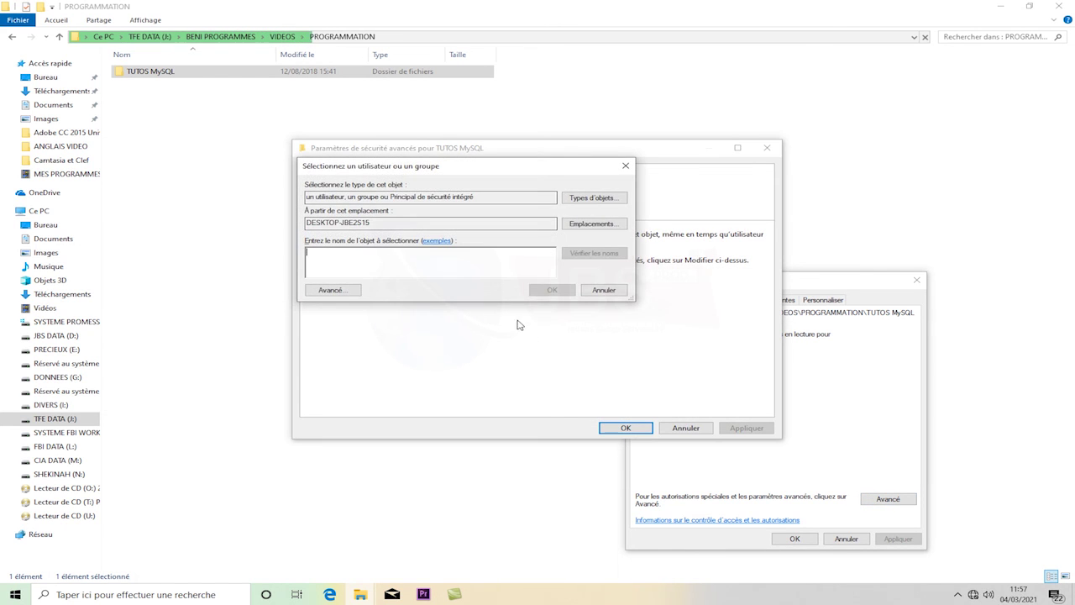
pyautogui.write('IR')
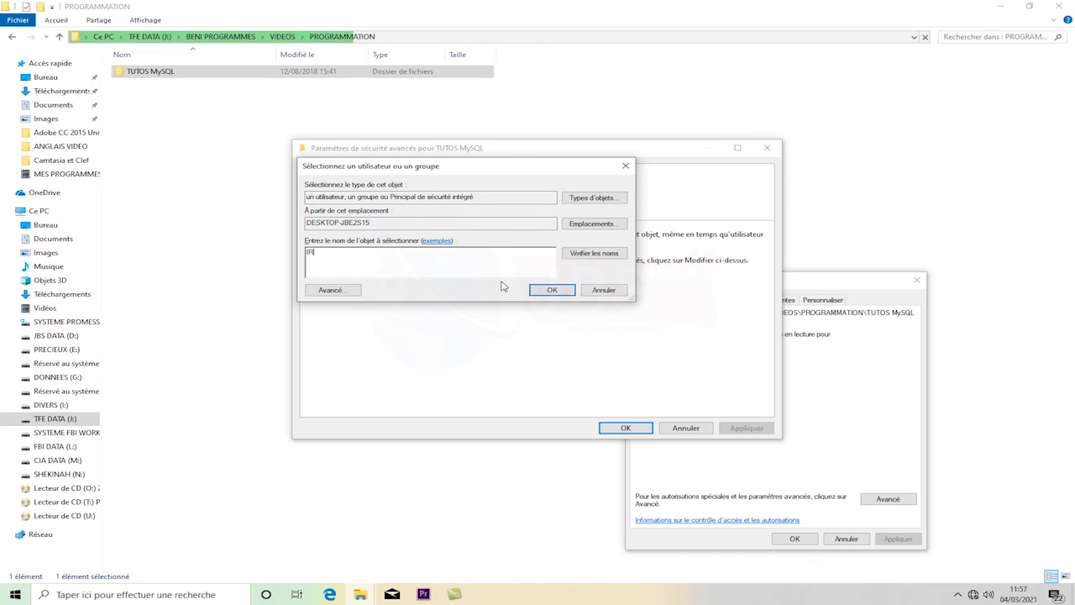
pyautogui.write('. PROMESSE')
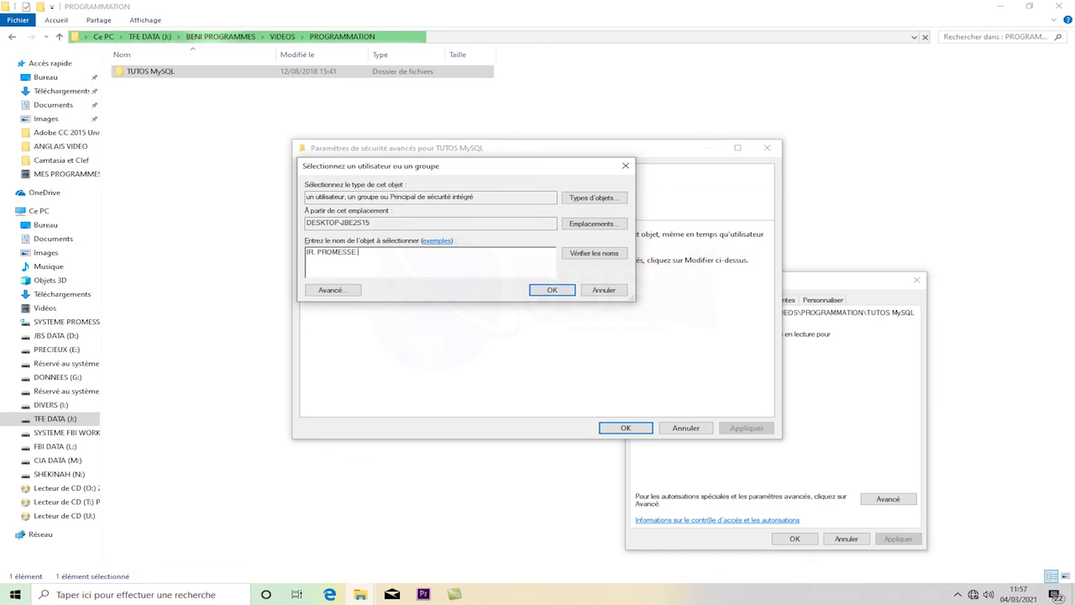
pyautogui.write(' NET')
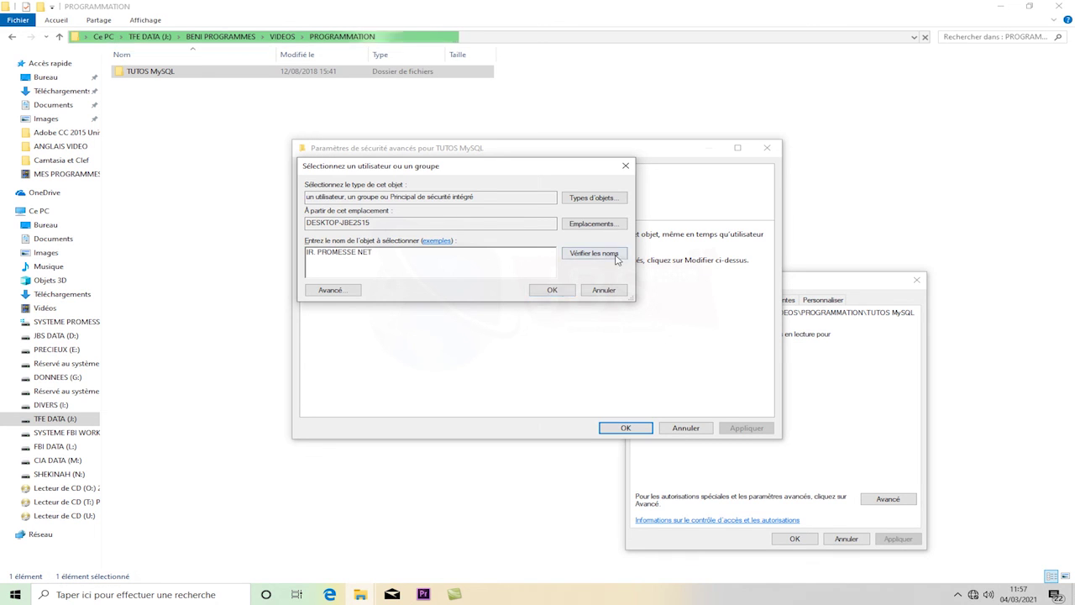
pyautogui.click(593, 252)
pyautogui.click(552, 290)
pyautogui.click(626, 427)
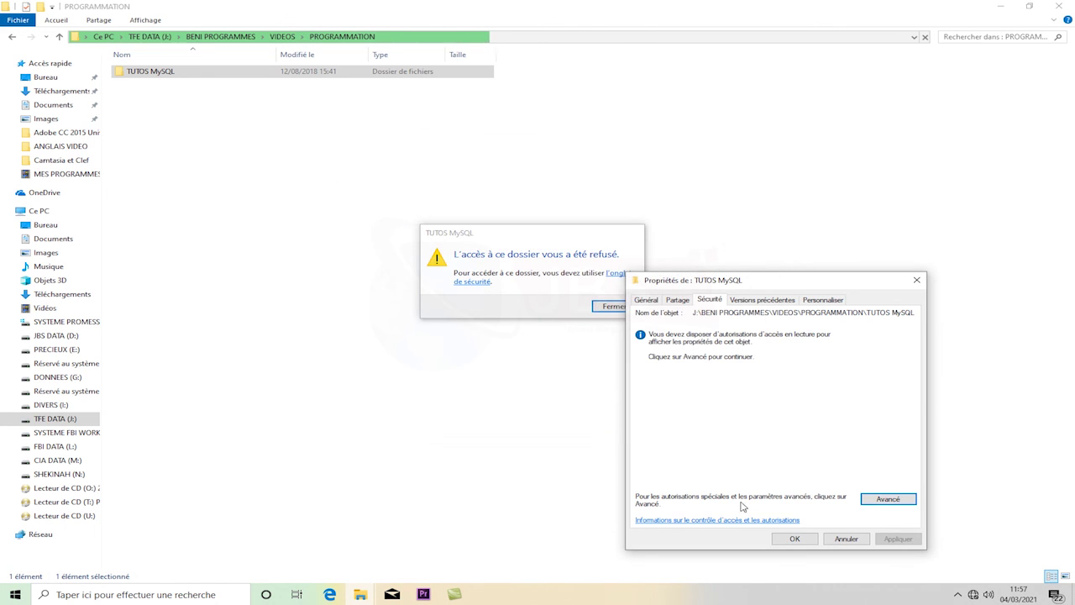
pyautogui.click(795, 538)
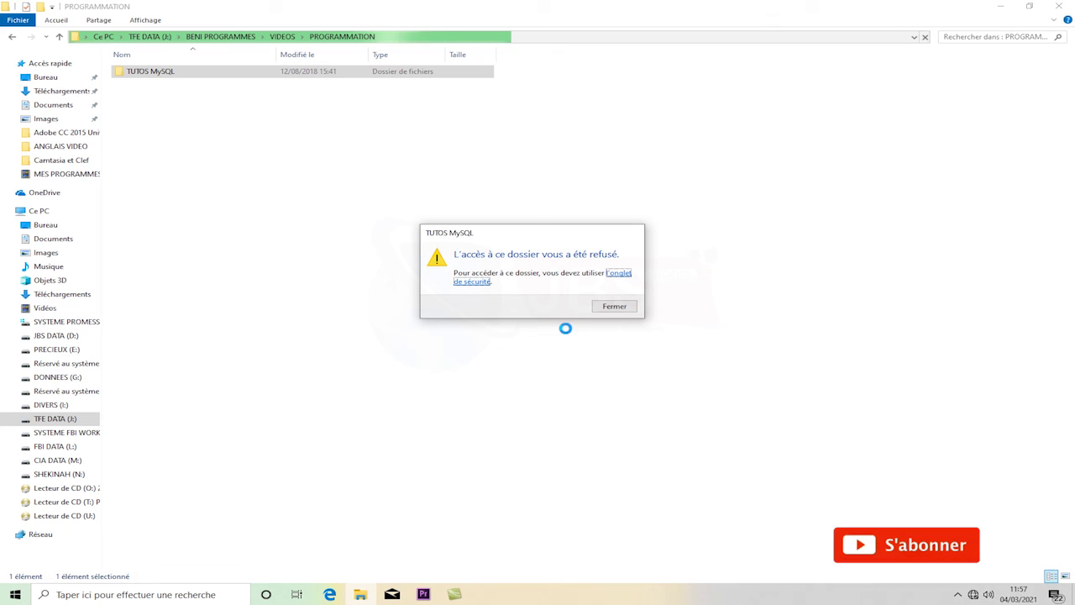
# Dismiss the access message and open the TUTOS MySQL folder, continuing for permanent access.
pyautogui.click(614, 305)
pyautogui.doubleClick(192, 71)
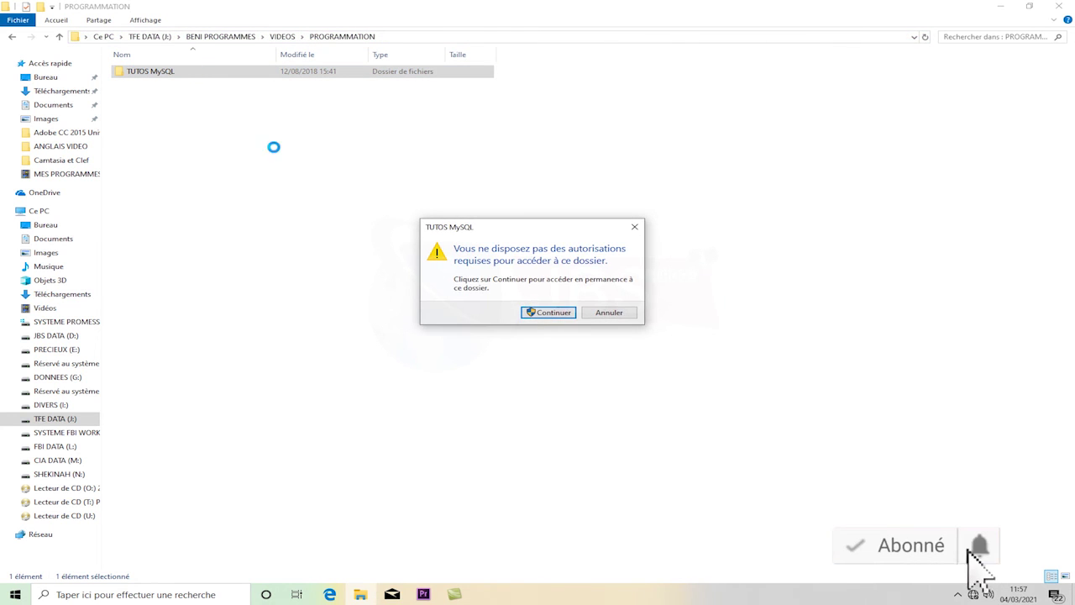
pyautogui.click(548, 313)
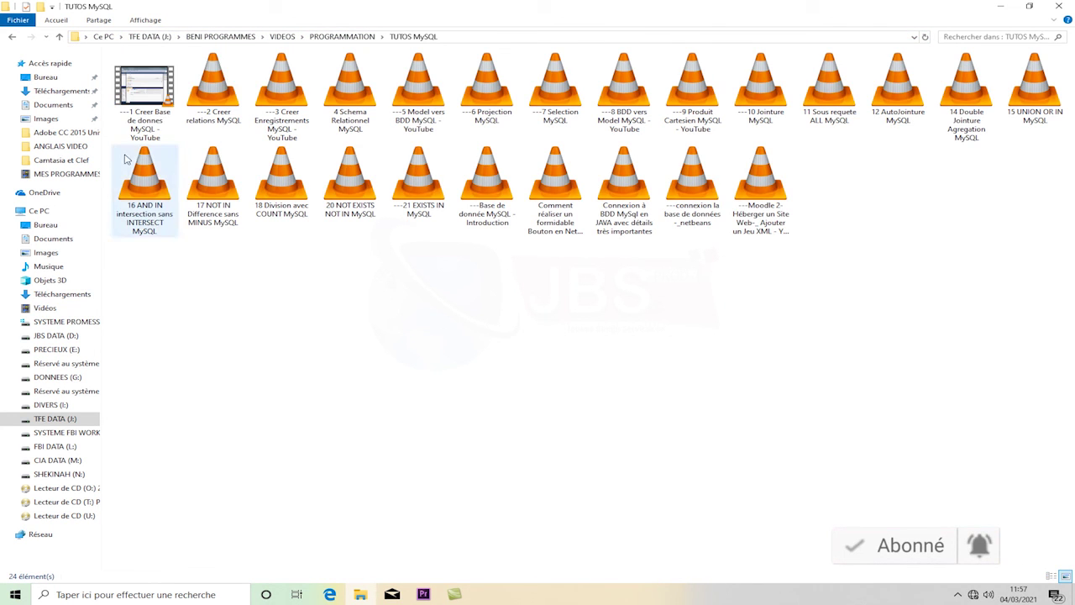
# Play the video "---2 Creer relations MySQL" to test access, and close the player and the folder window.
pyautogui.click(213, 107)
pyautogui.doubleClick(213, 107)
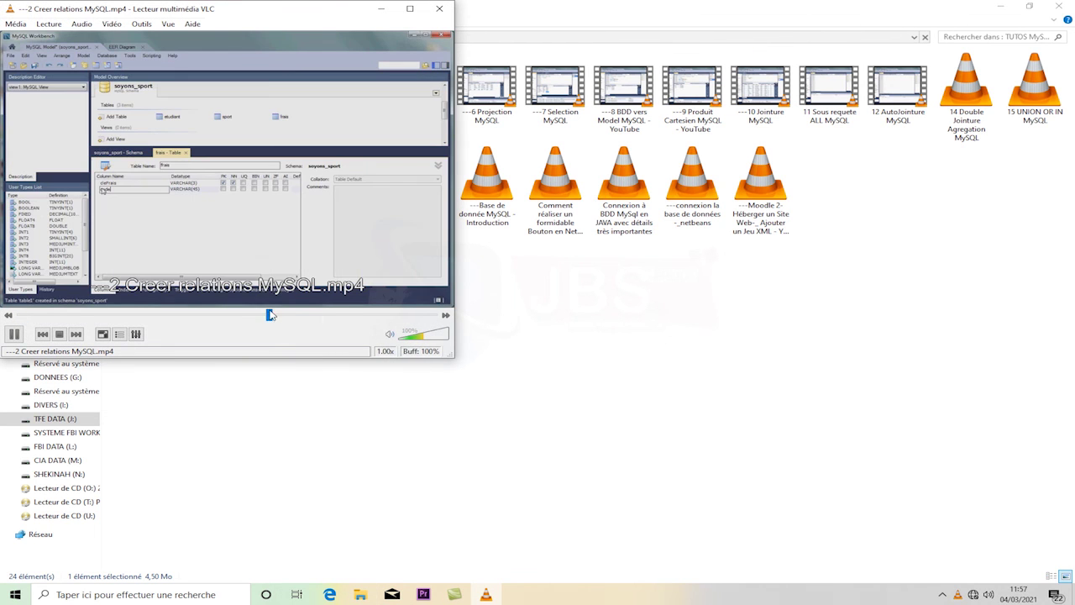
pyautogui.click(438, 8)
pyautogui.click(1058, 7)
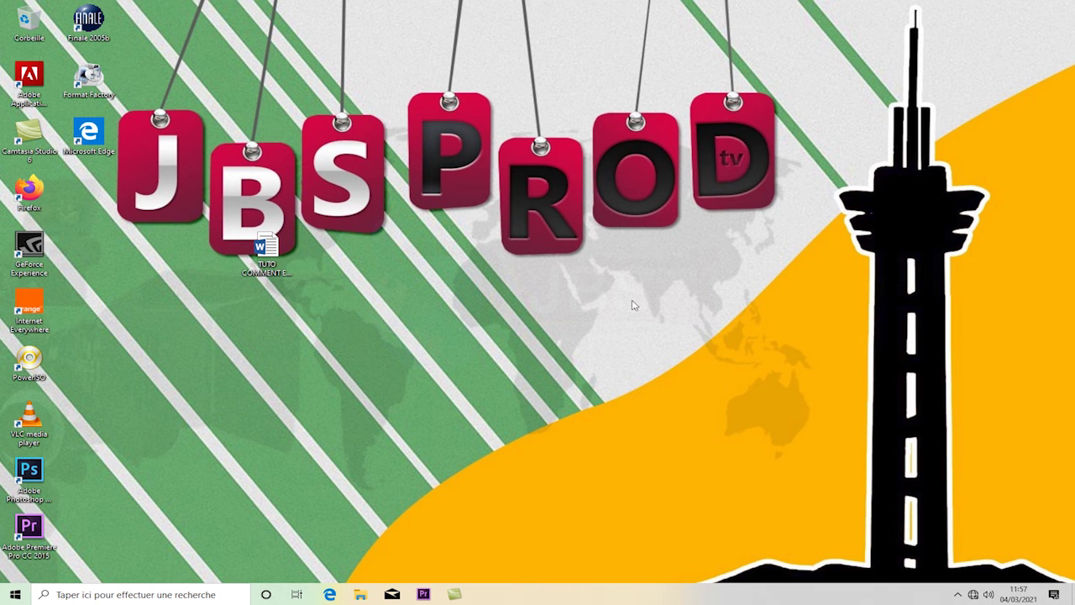
pyautogui.rightClick(708, 268)
pyautogui.click(775, 301)
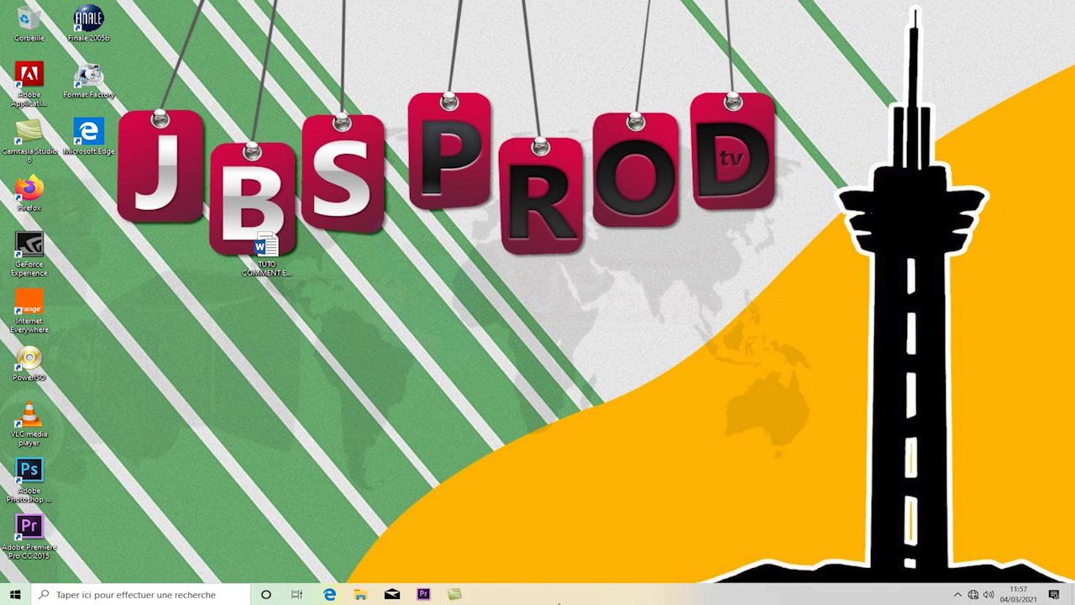